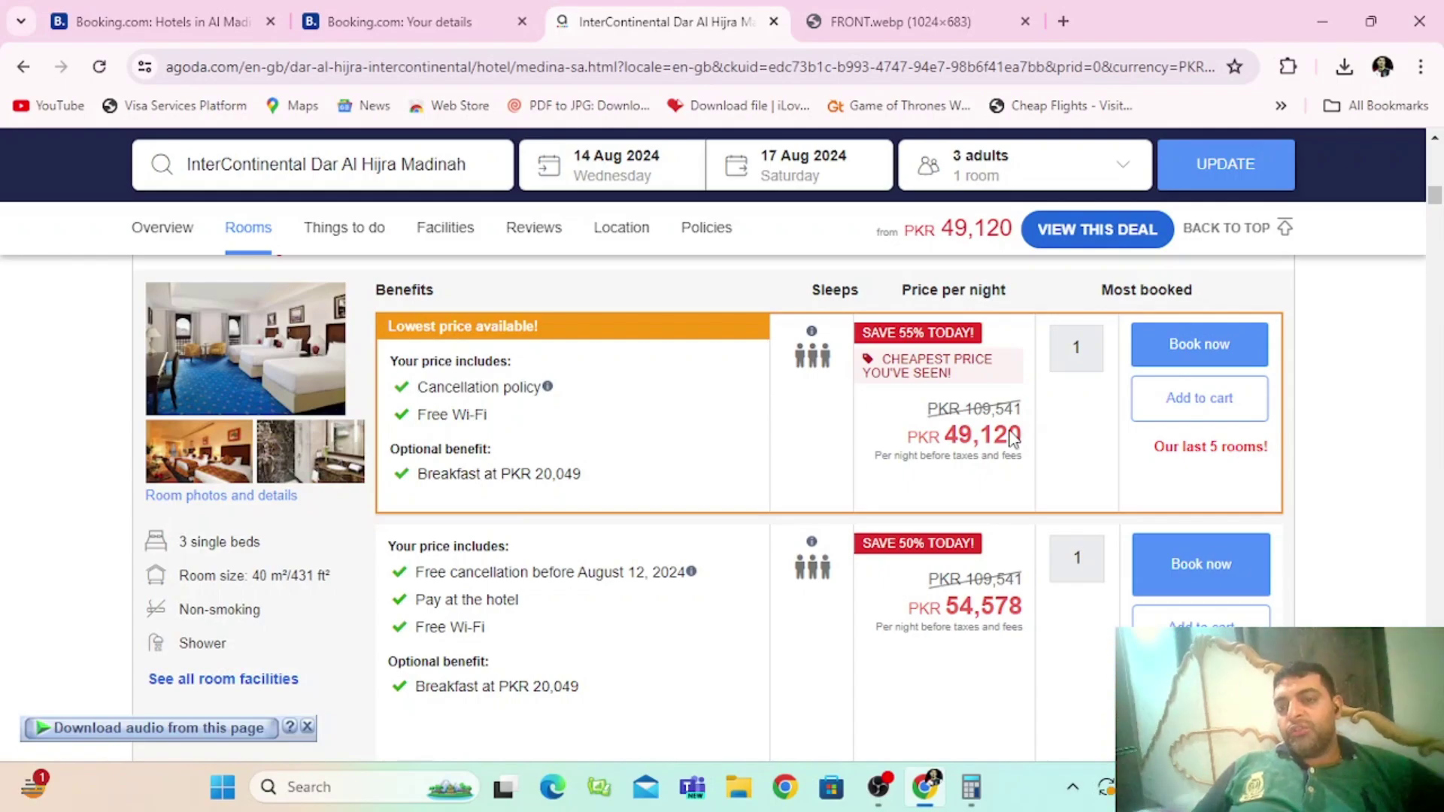
# Step: Book the lowest-price 3-single-bed offer at PKR 49,120 per night
pyautogui.moveTo(946, 440); pyautogui.dragTo(1025, 439)
pyautogui.click(959, 470)
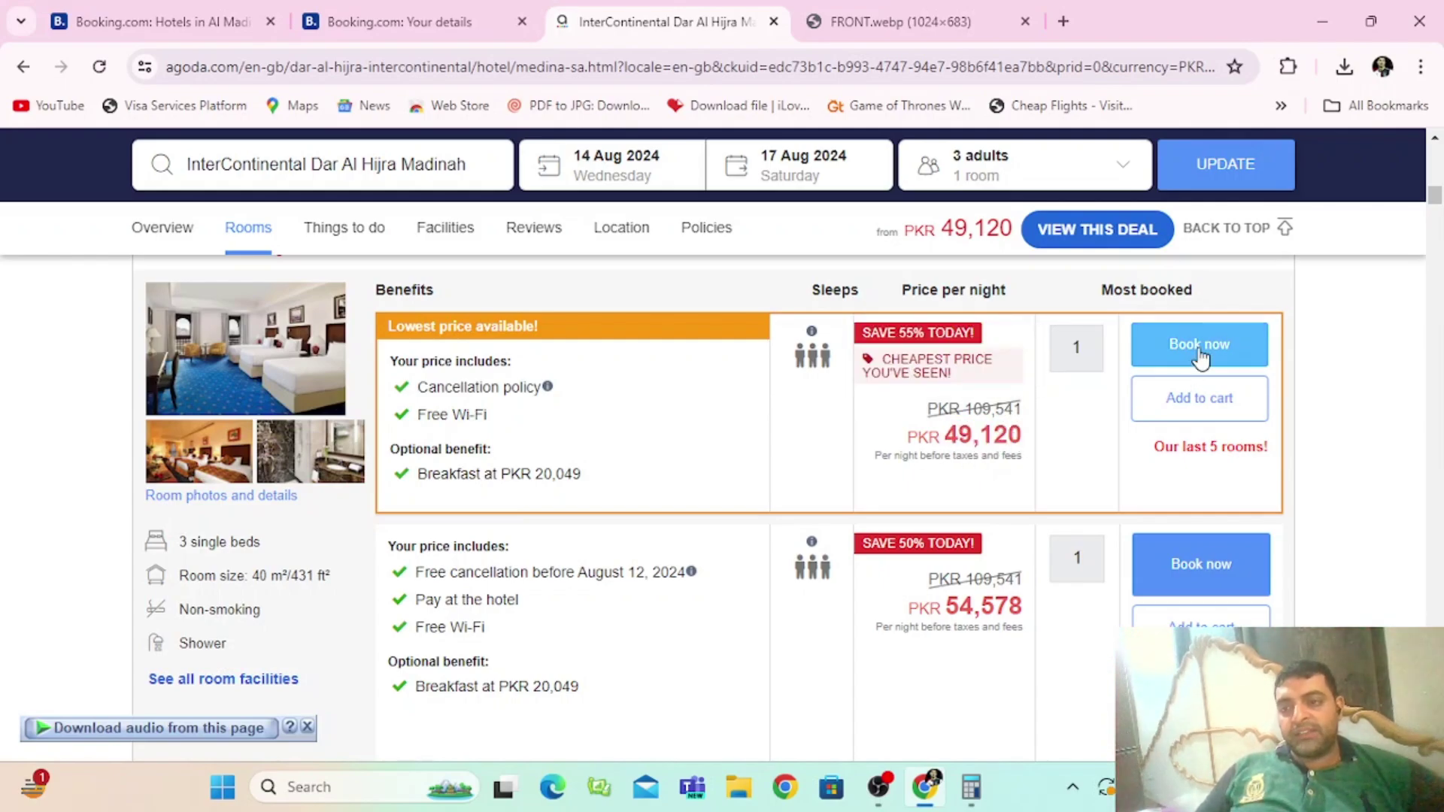
pyautogui.click(1213, 338)
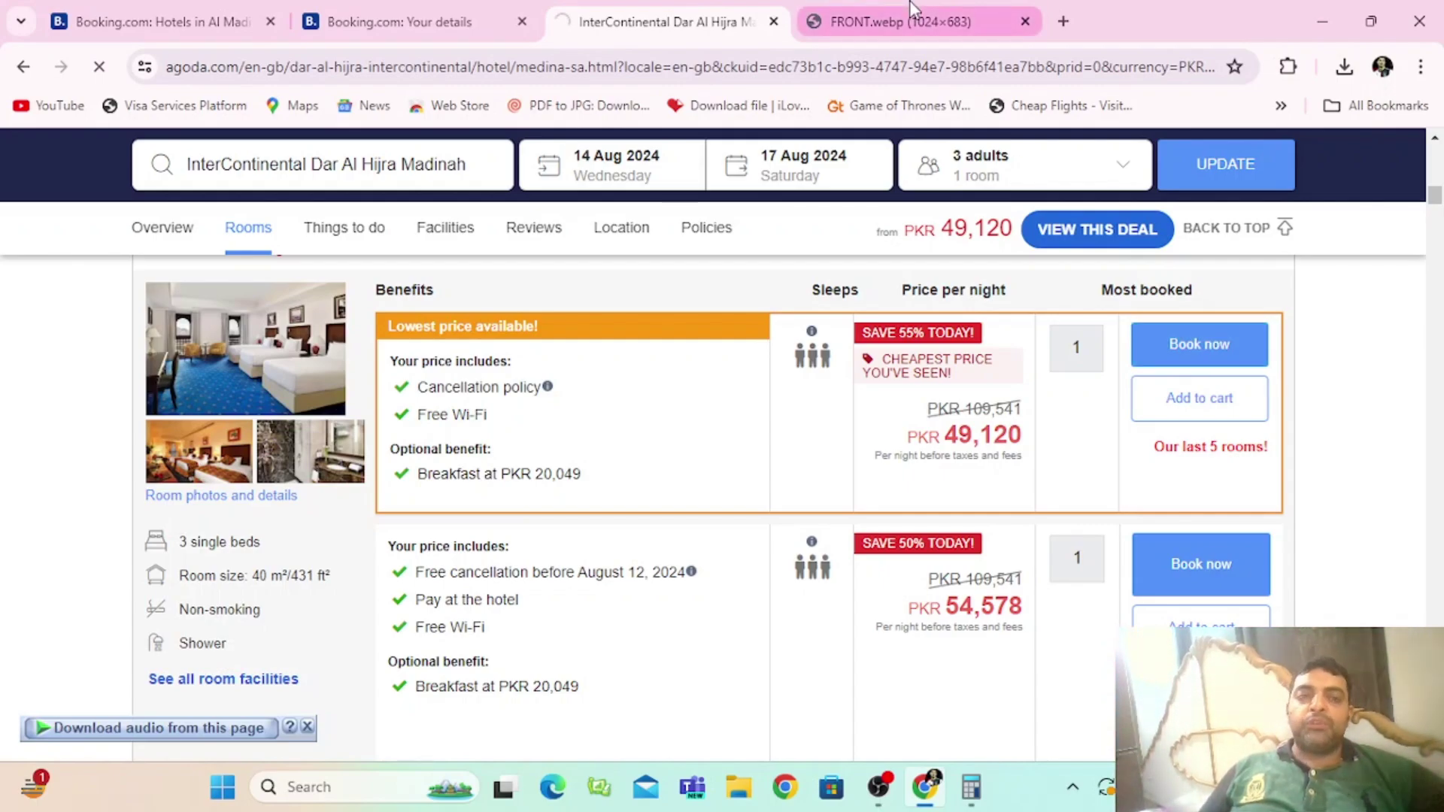
pyautogui.moveTo(912, 8)
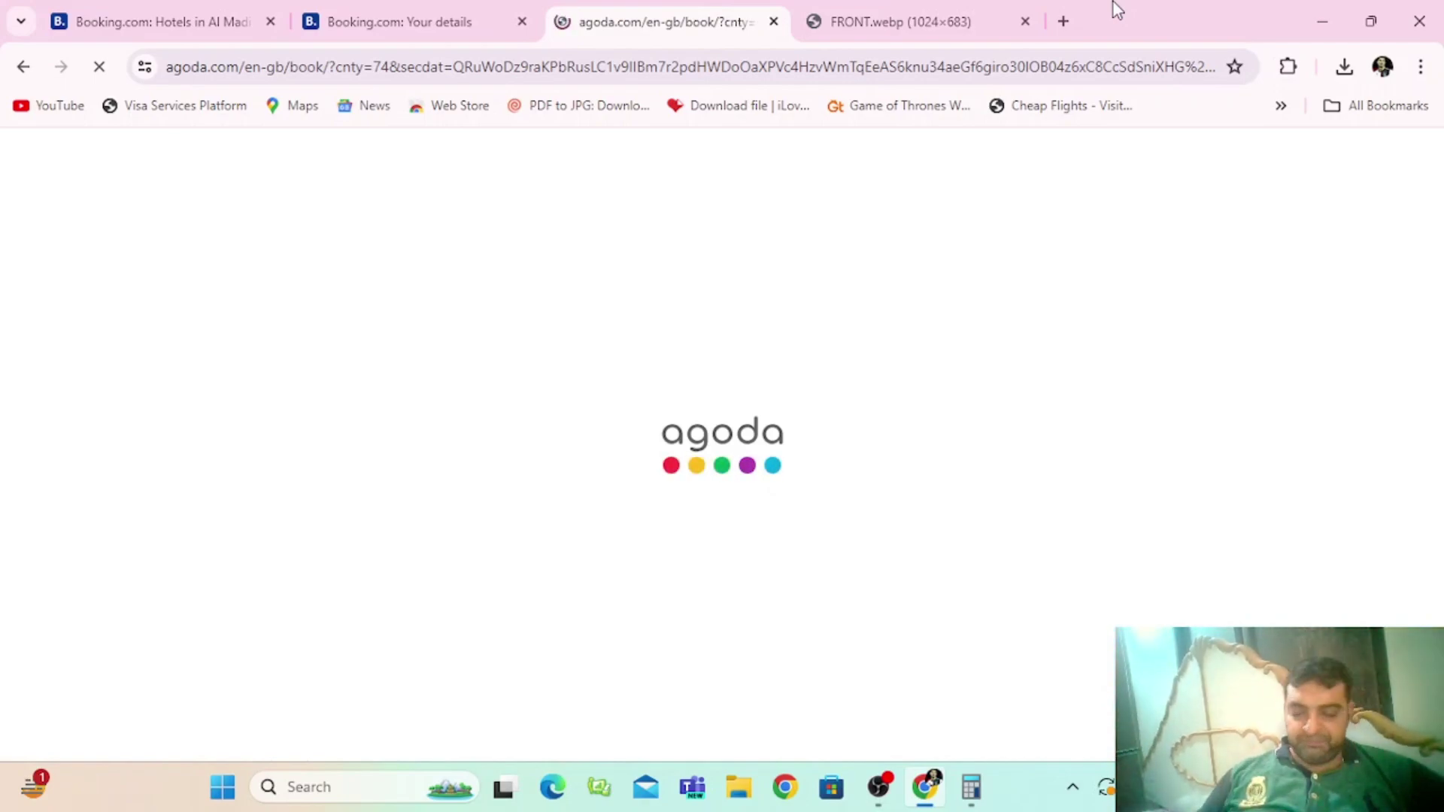
# Step: Close the FRONT.webp tab and check the 3 Single Beds Classic room name on the form
pyautogui.click(1025, 21)
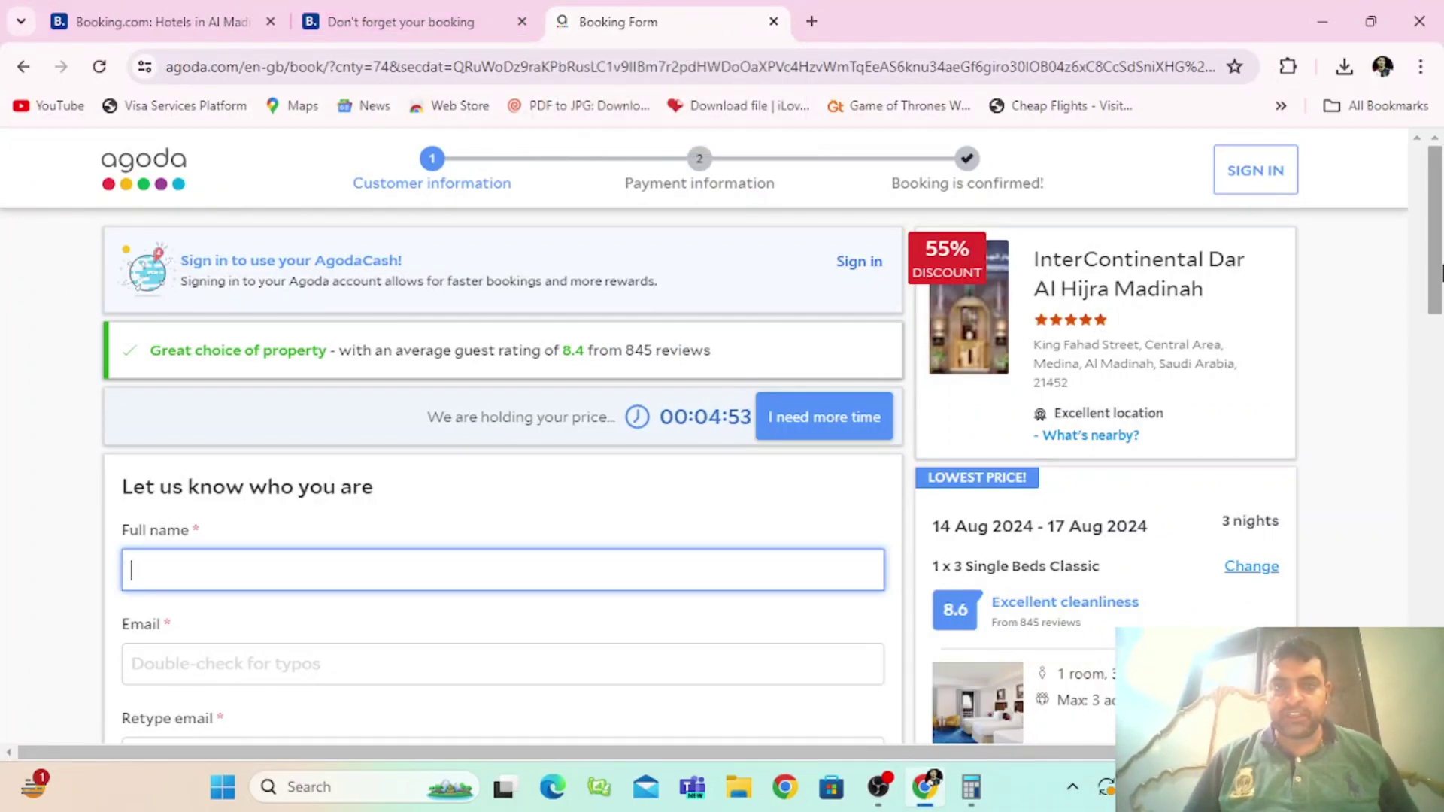
pyautogui.moveTo(1442, 274); pyautogui.dragTo(1441, 331)
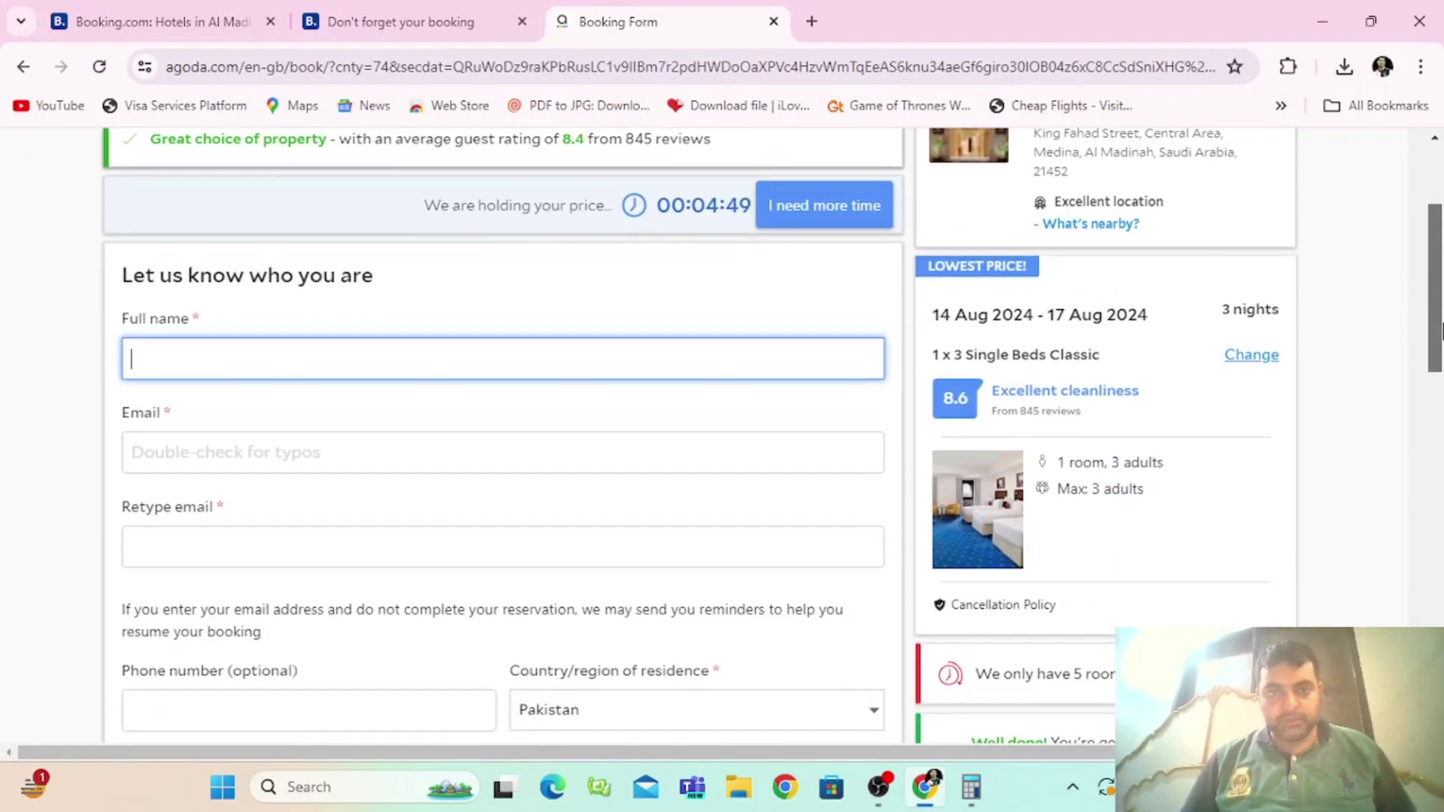
pyautogui.moveTo(1442, 331); pyautogui.dragTo(1443, 358)
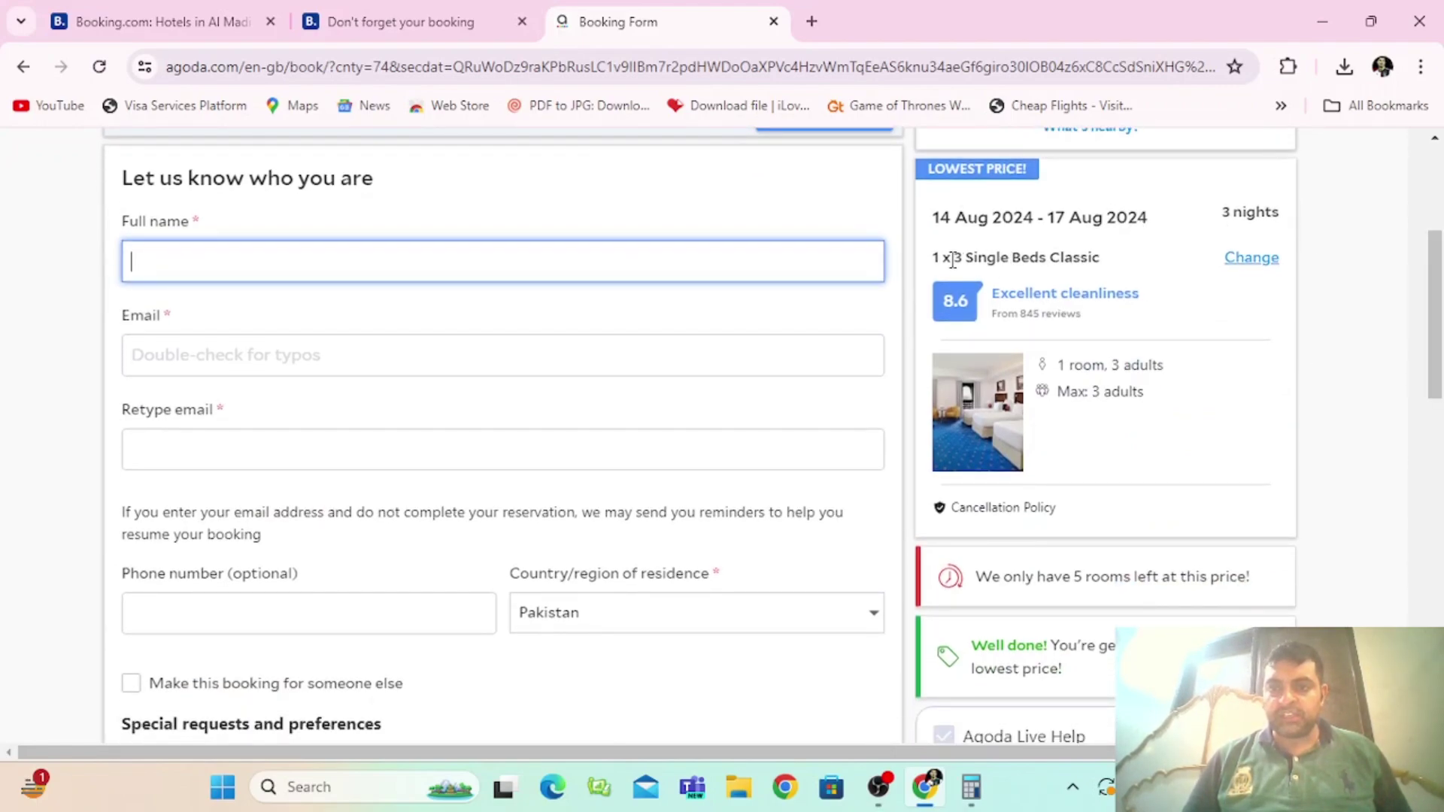
pyautogui.moveTo(953, 260); pyautogui.dragTo(1129, 257)
pyautogui.click(1157, 259)
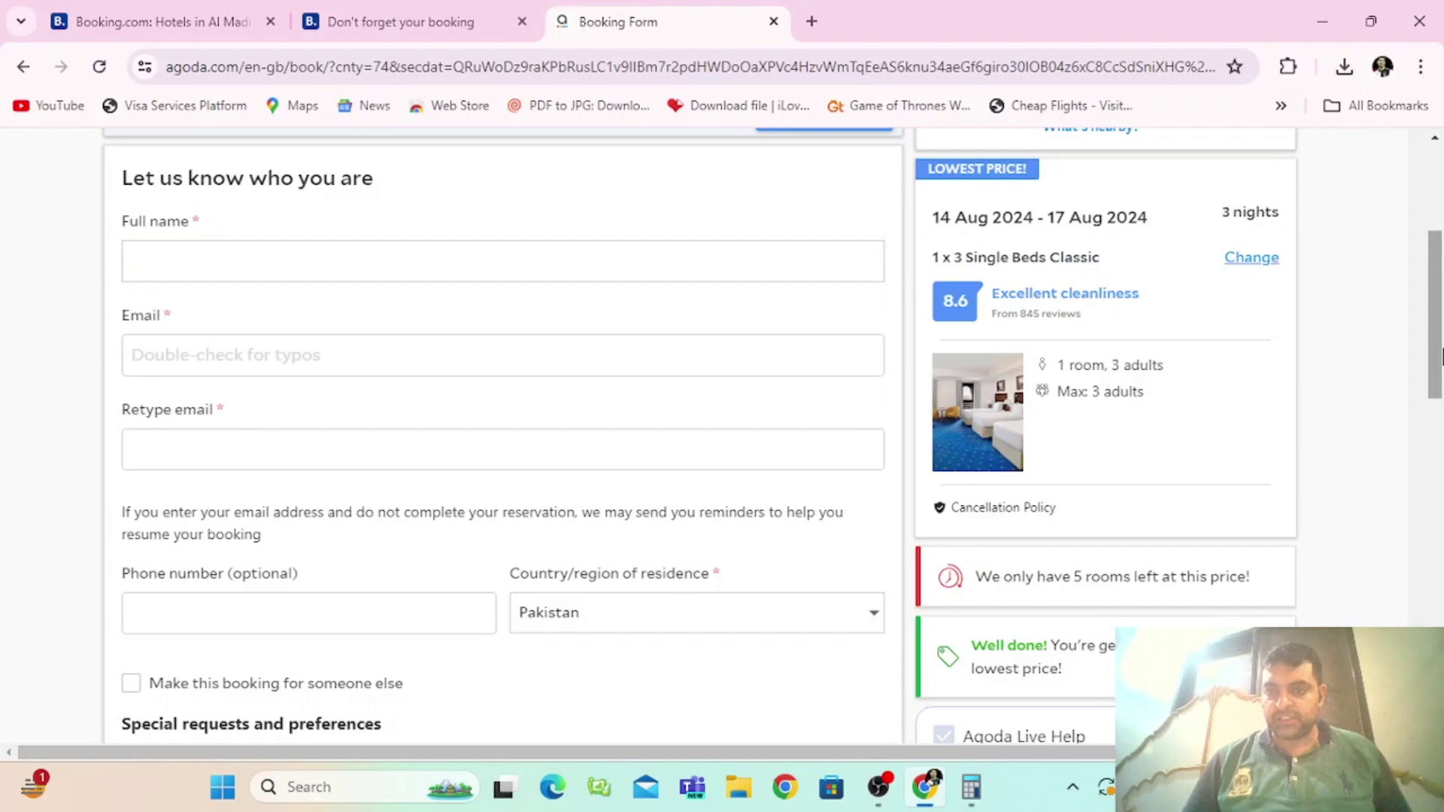
# Step: Scroll past the Live support 24/7 note down to the PKR 177,939.11 final price
pyautogui.moveTo(1442, 356); pyautogui.dragTo(1443, 496)
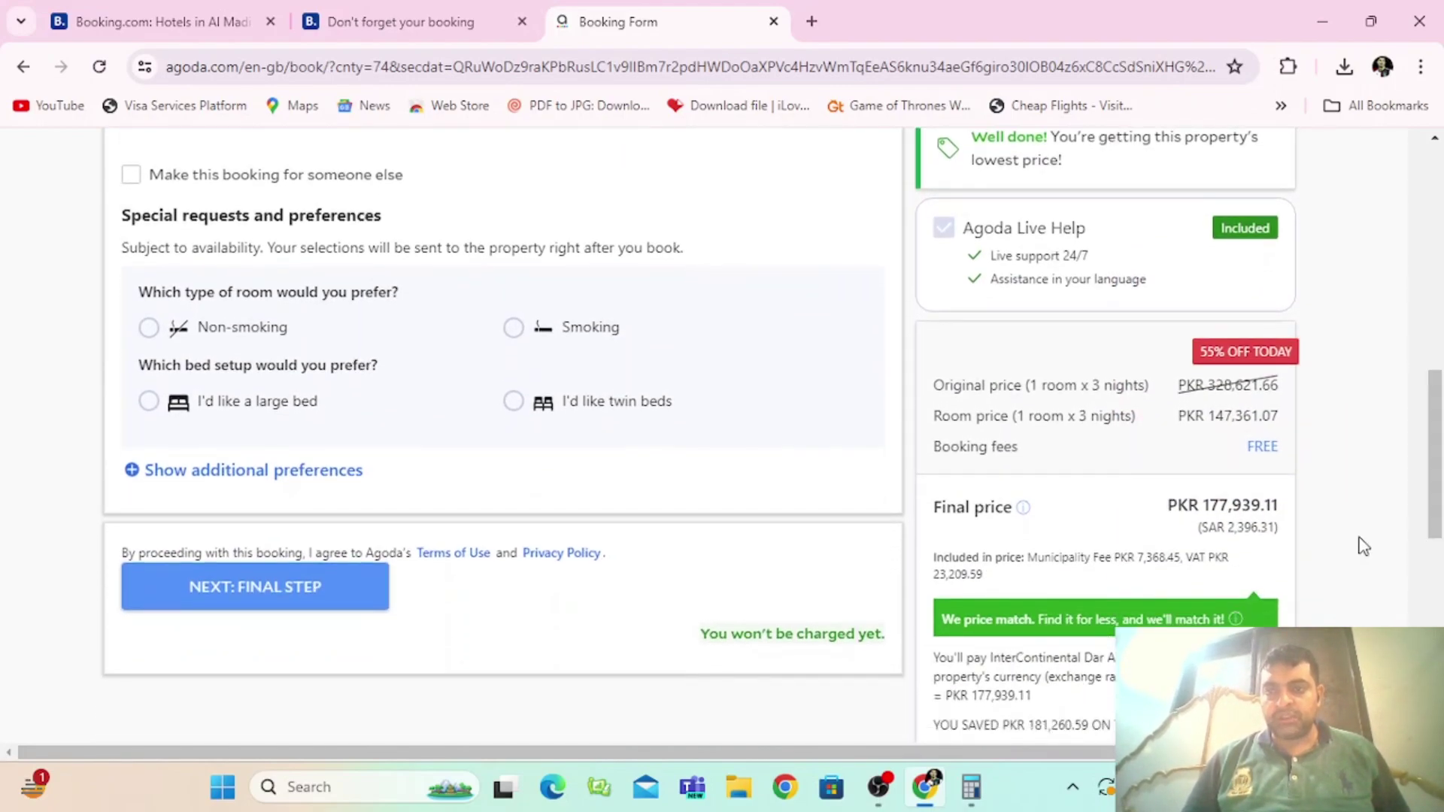
pyautogui.moveTo(1091, 256); pyautogui.dragTo(1146, 273)
pyautogui.click(1147, 275)
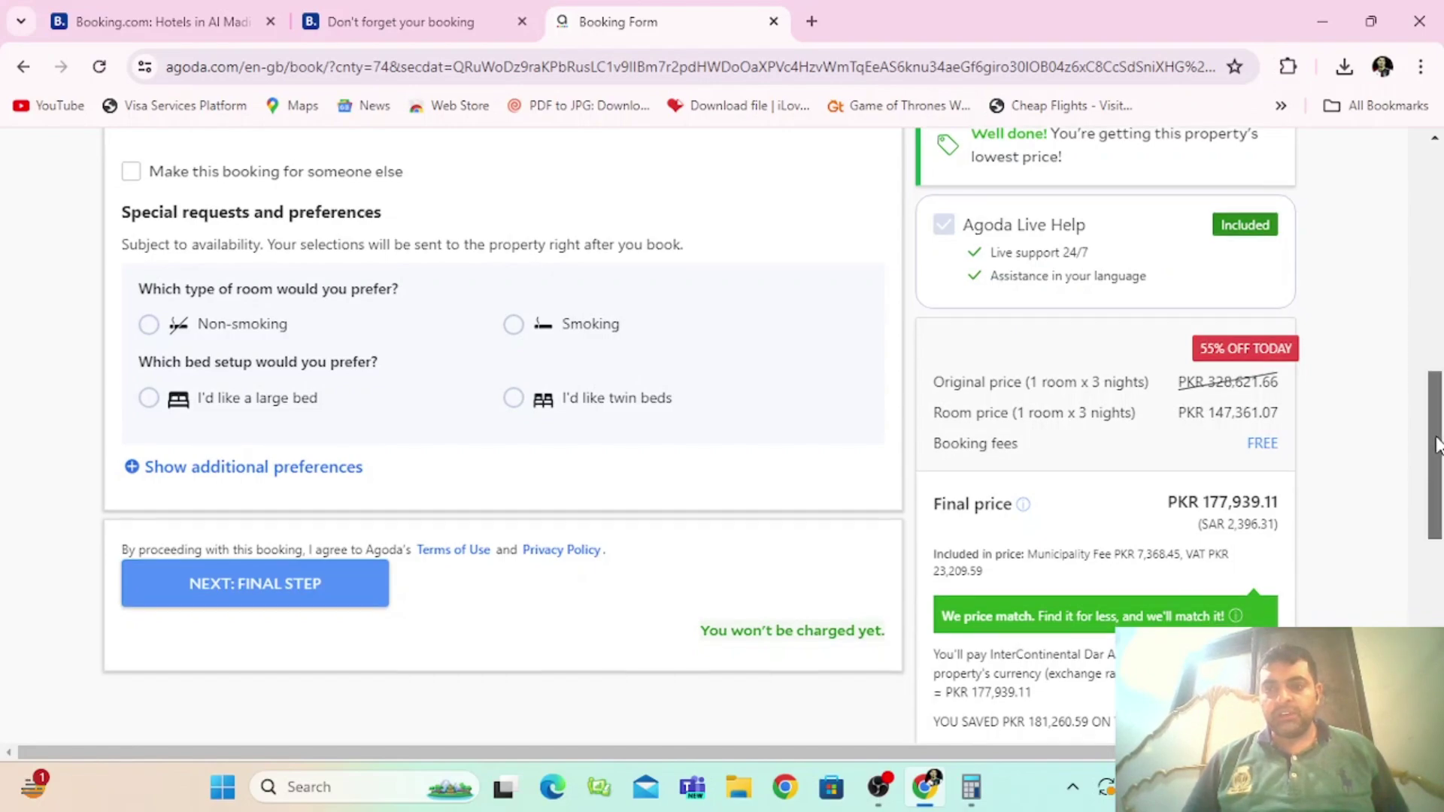
pyautogui.moveTo(1437, 444); pyautogui.dragTo(1436, 455)
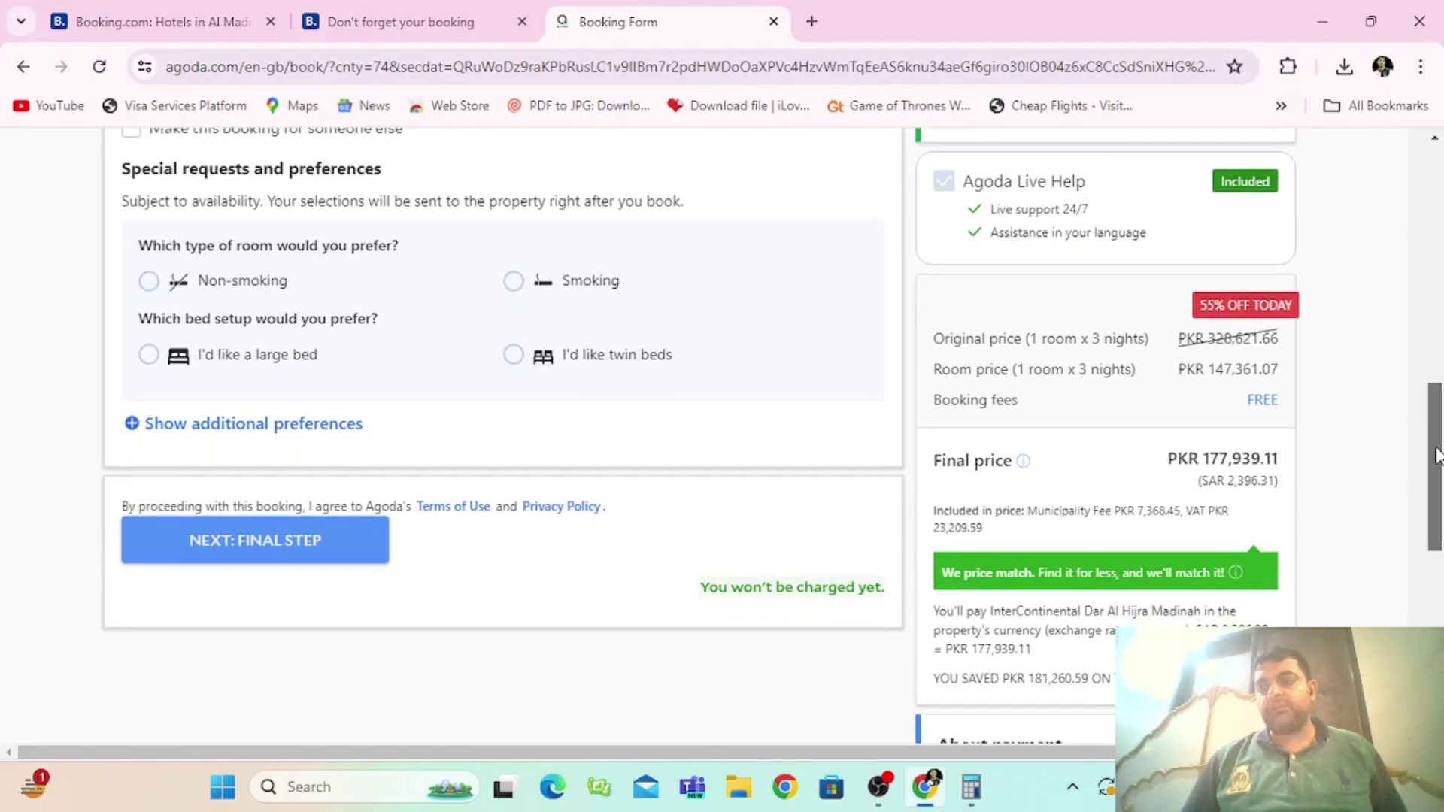
pyautogui.moveTo(1437, 455); pyautogui.dragTo(1436, 463)
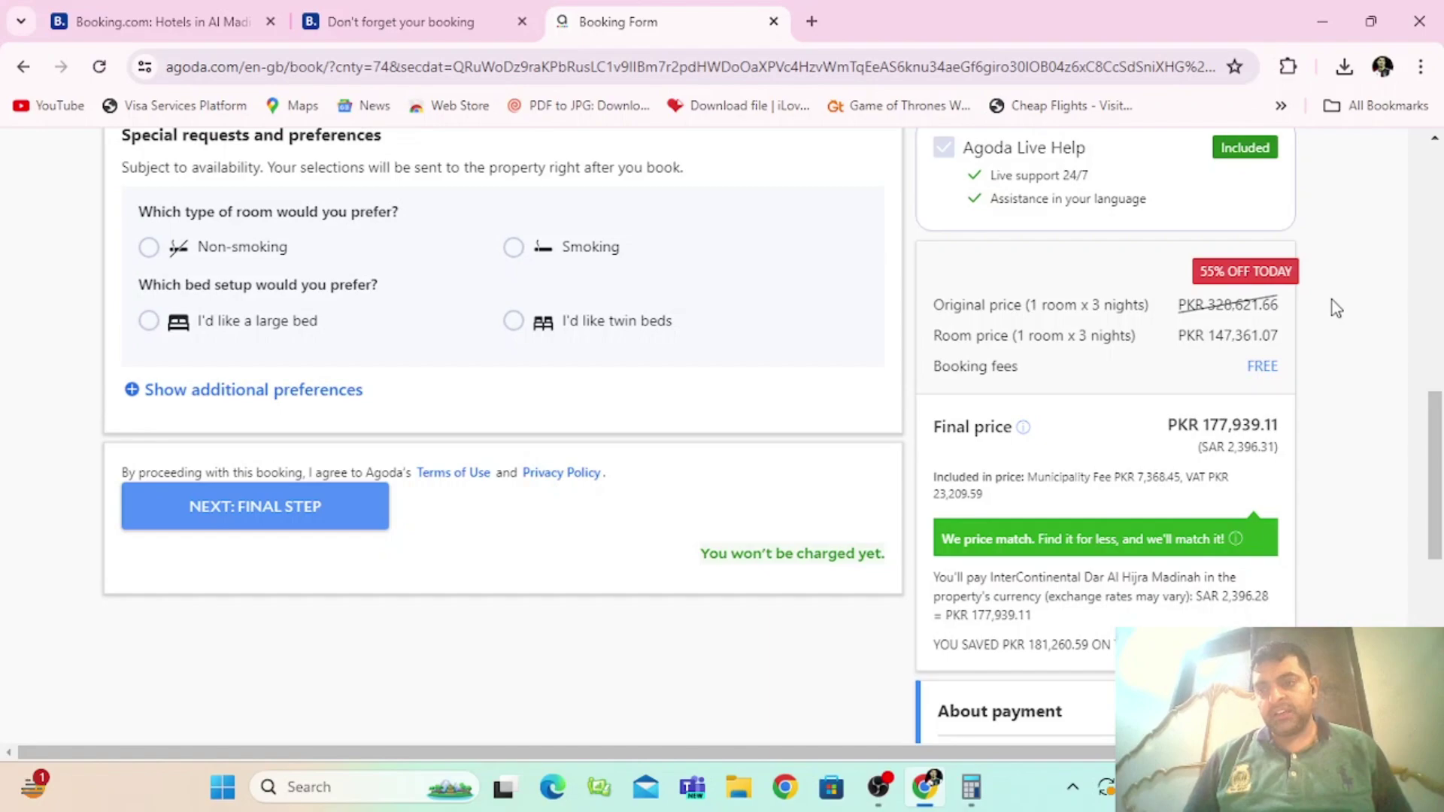
# Step: In Calculator, try 22000×6 and 22000×3, clearing each result
pyautogui.hotkey('alt', 'Tab')
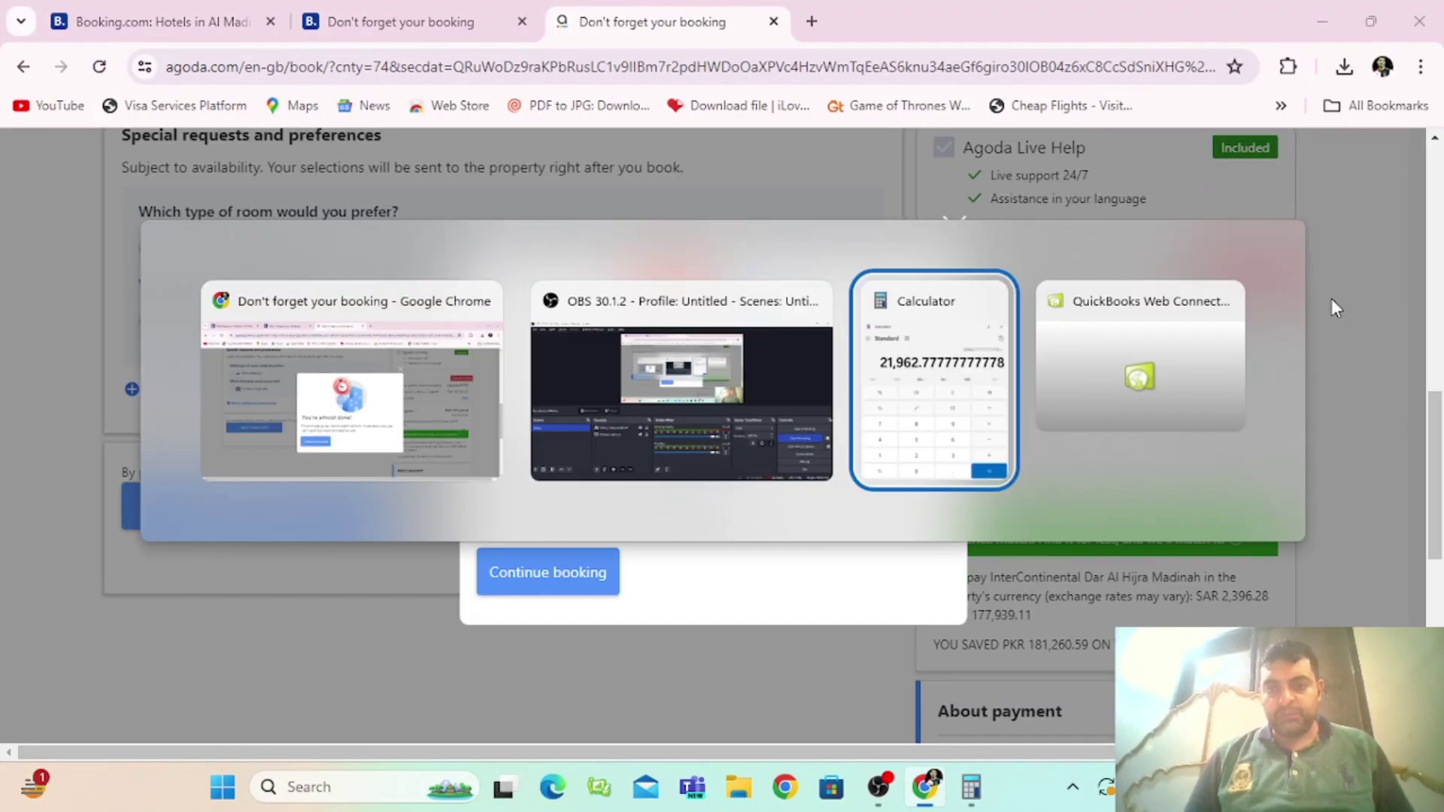
pyautogui.press('Escape')
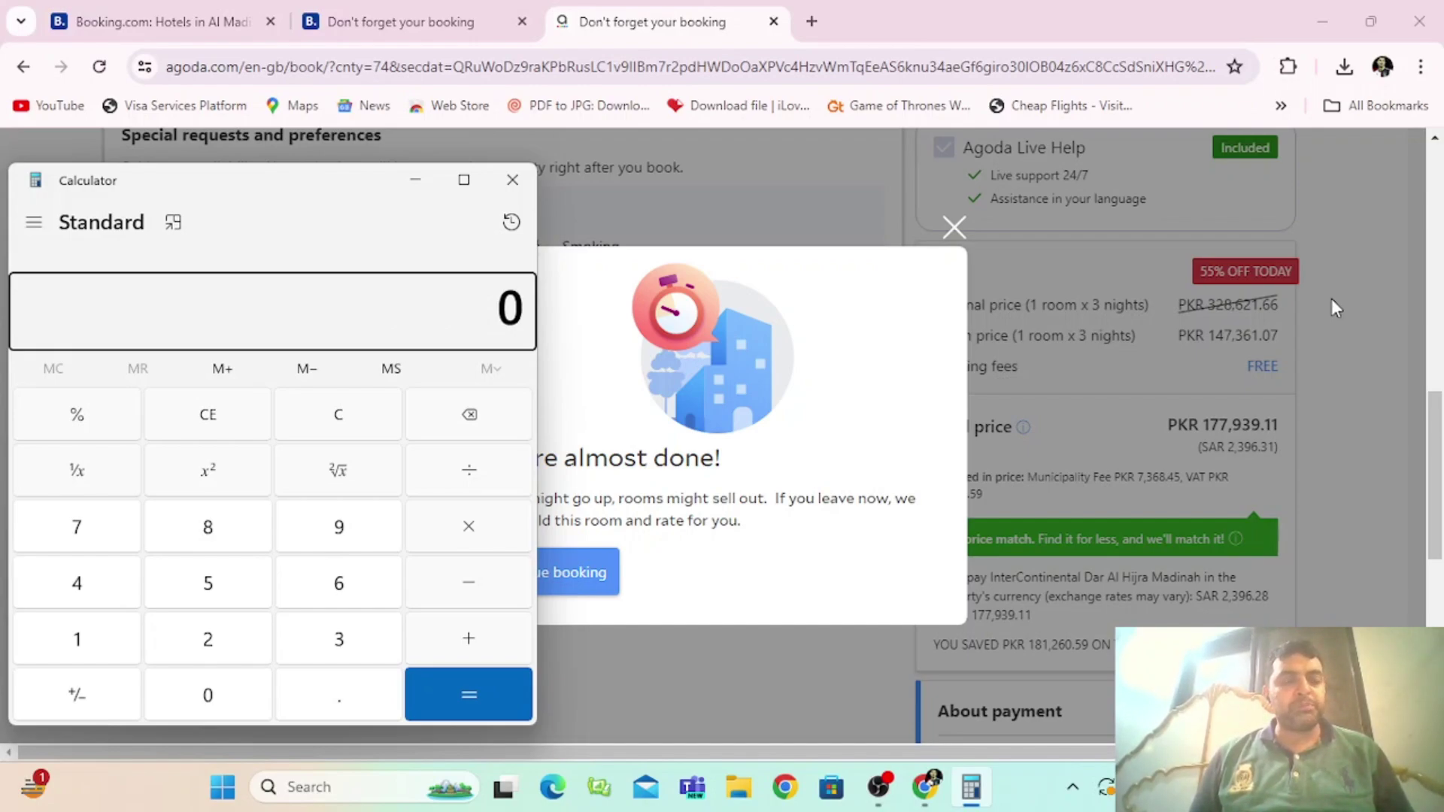
pyautogui.write('22000*6+')
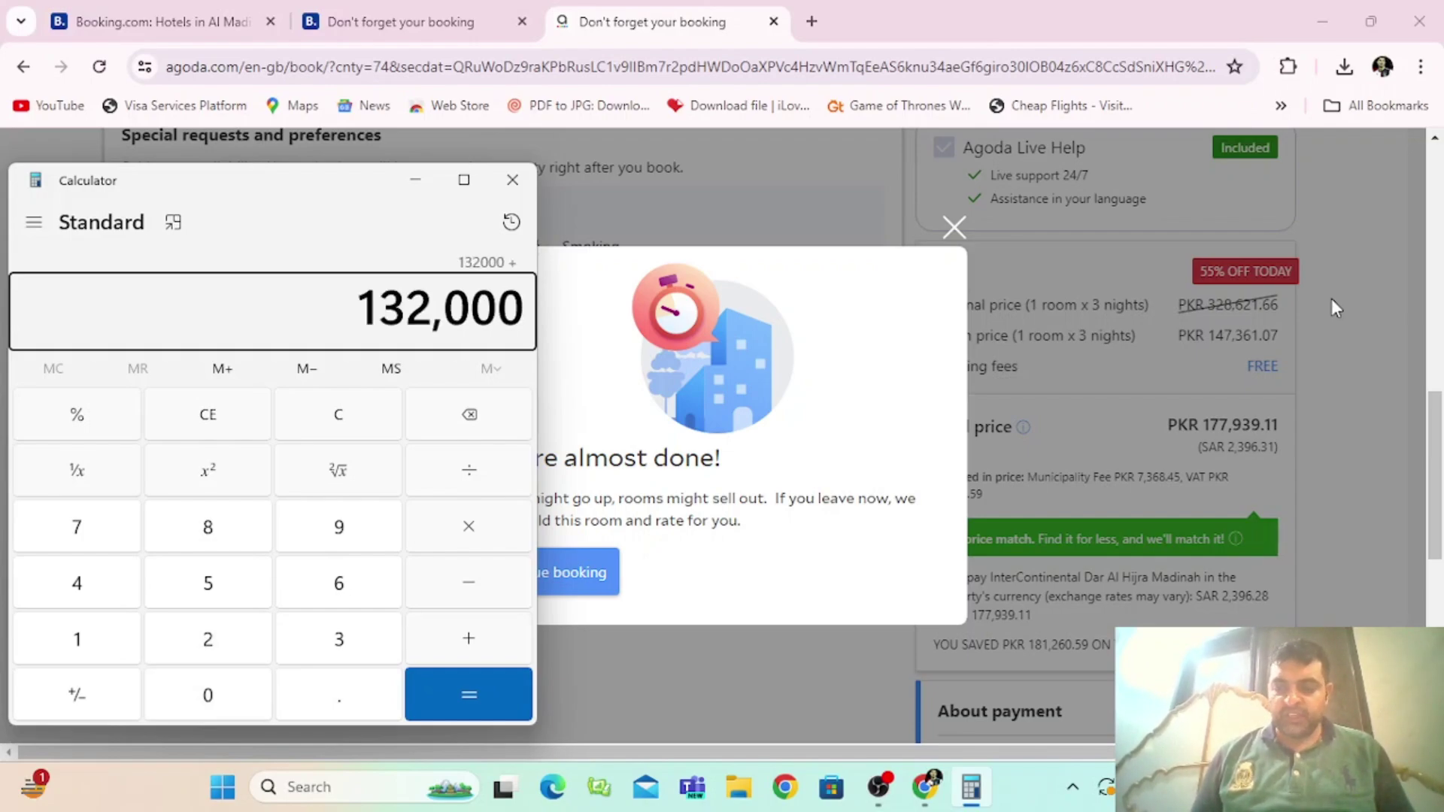
pyautogui.press('Escape')
pyautogui.write('22000*')
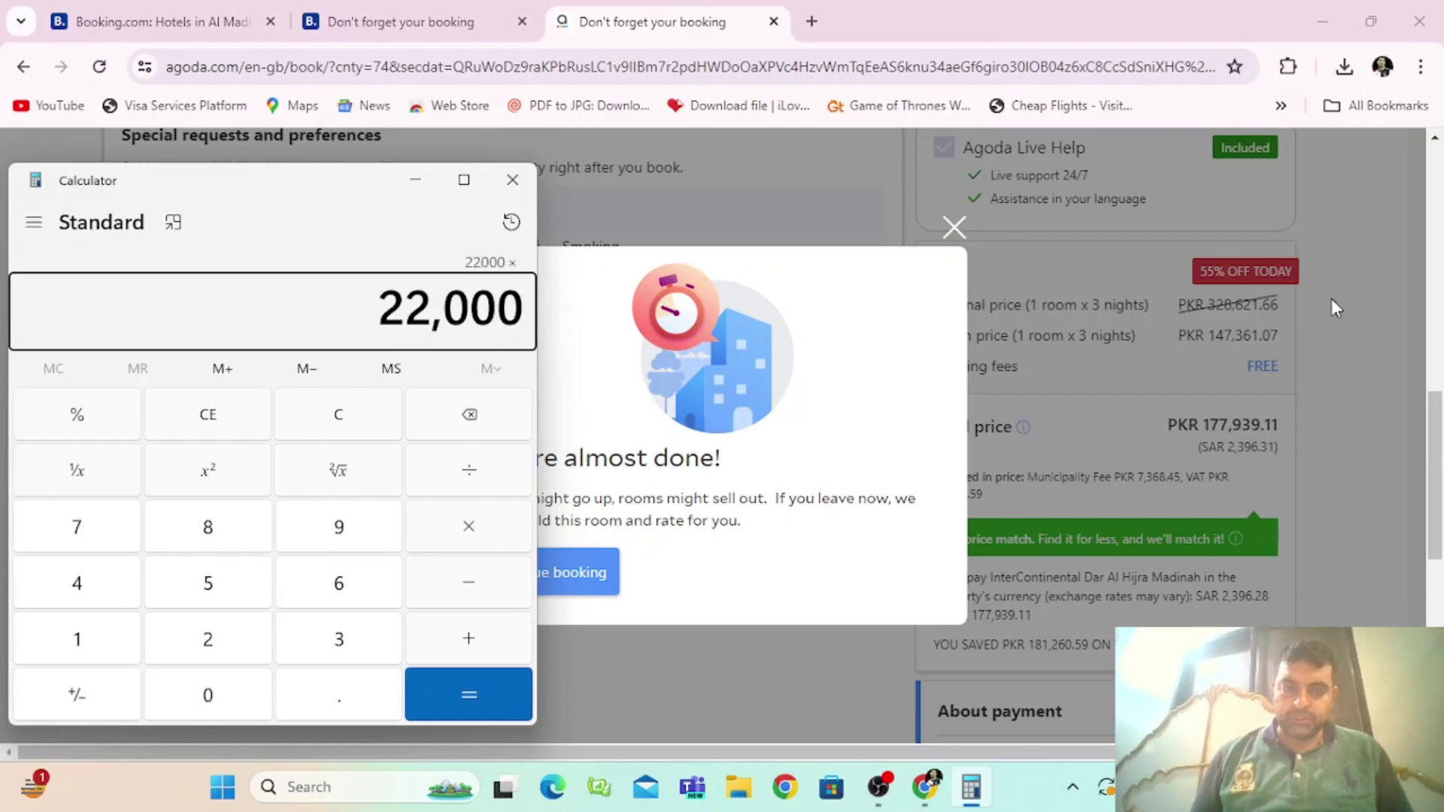
pyautogui.write('3*')
pyautogui.press('Escape')
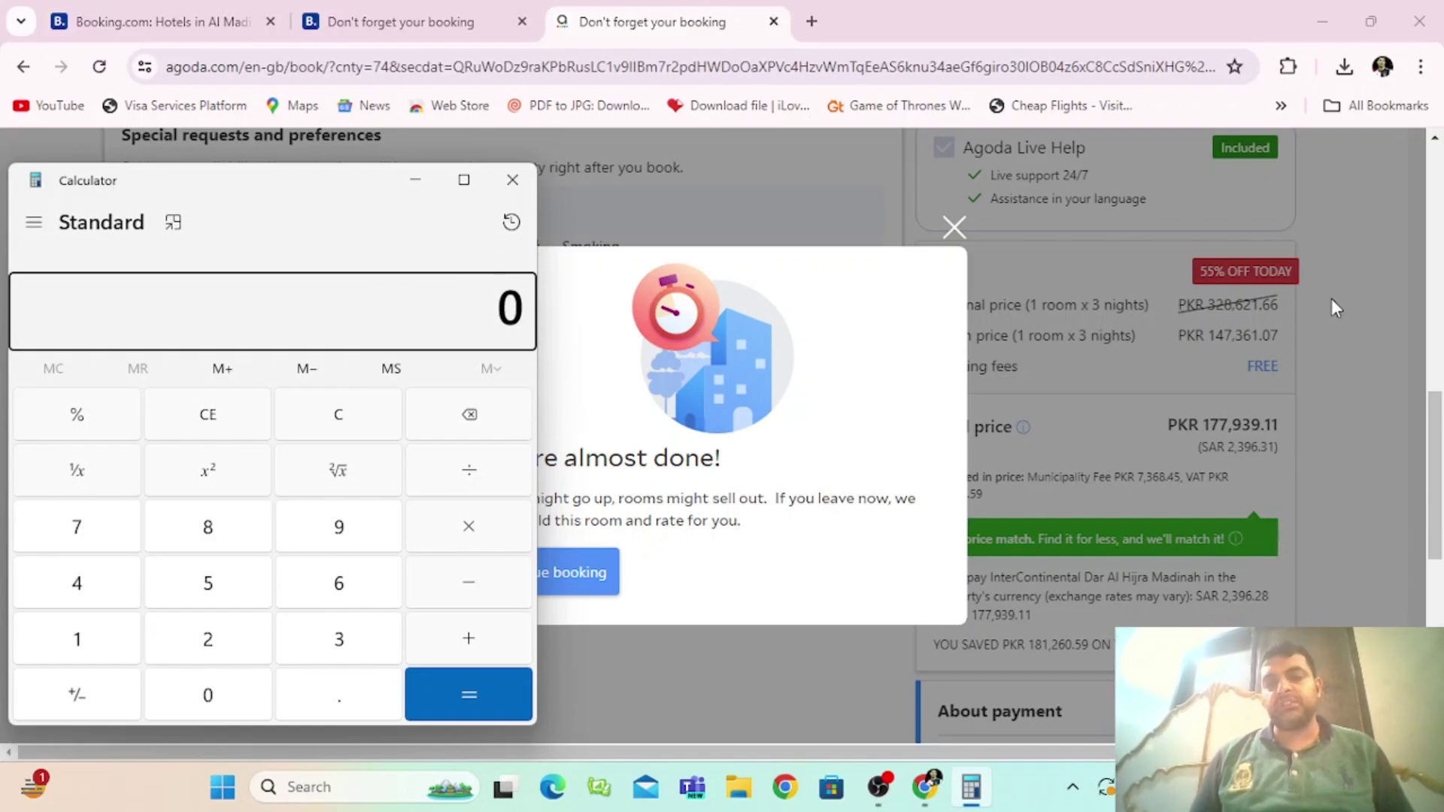
# Step: Divide 177,939 by 3 to get about 59,313, then close Calculator and dismiss Agoda's popup
pyautogui.write('177939')
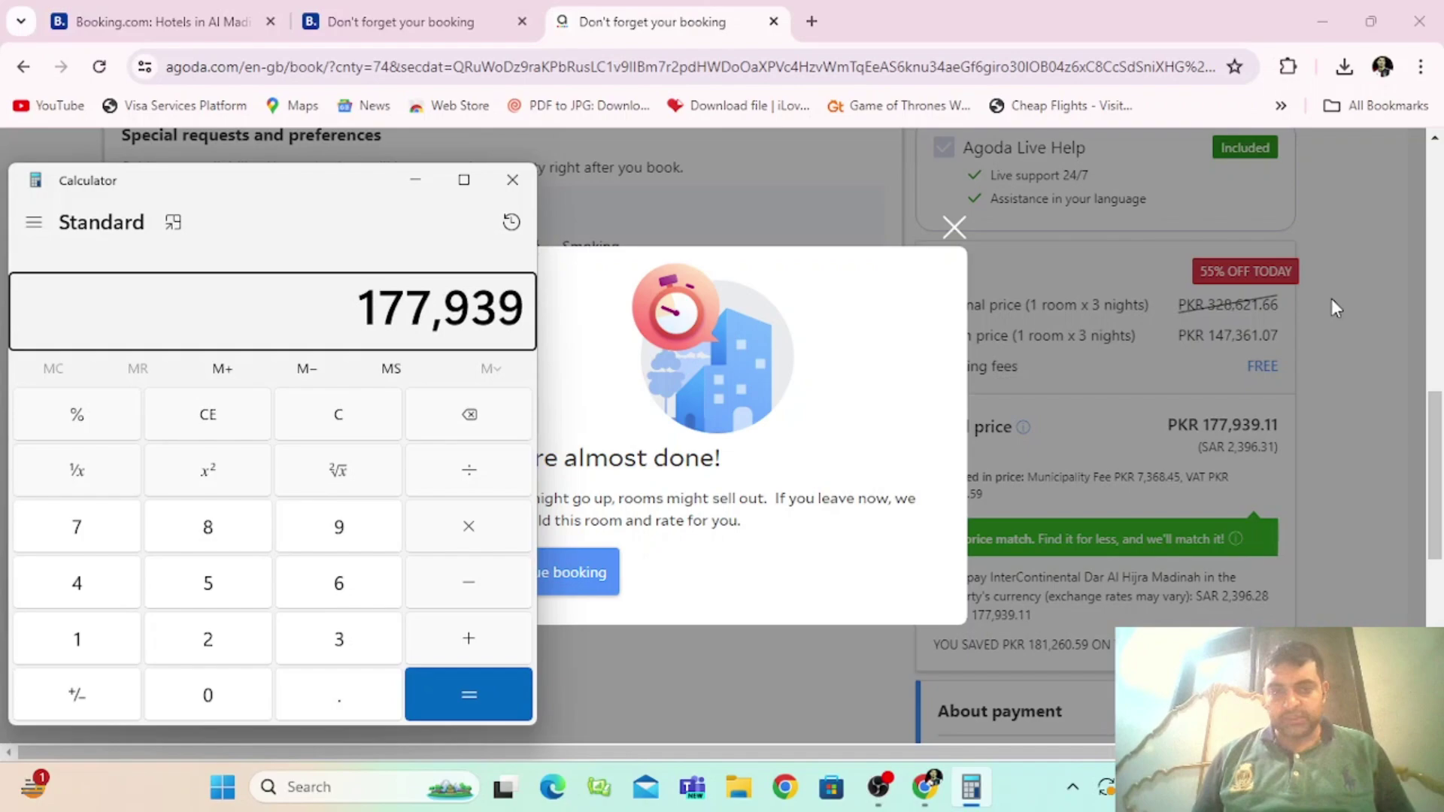
pyautogui.press('+')
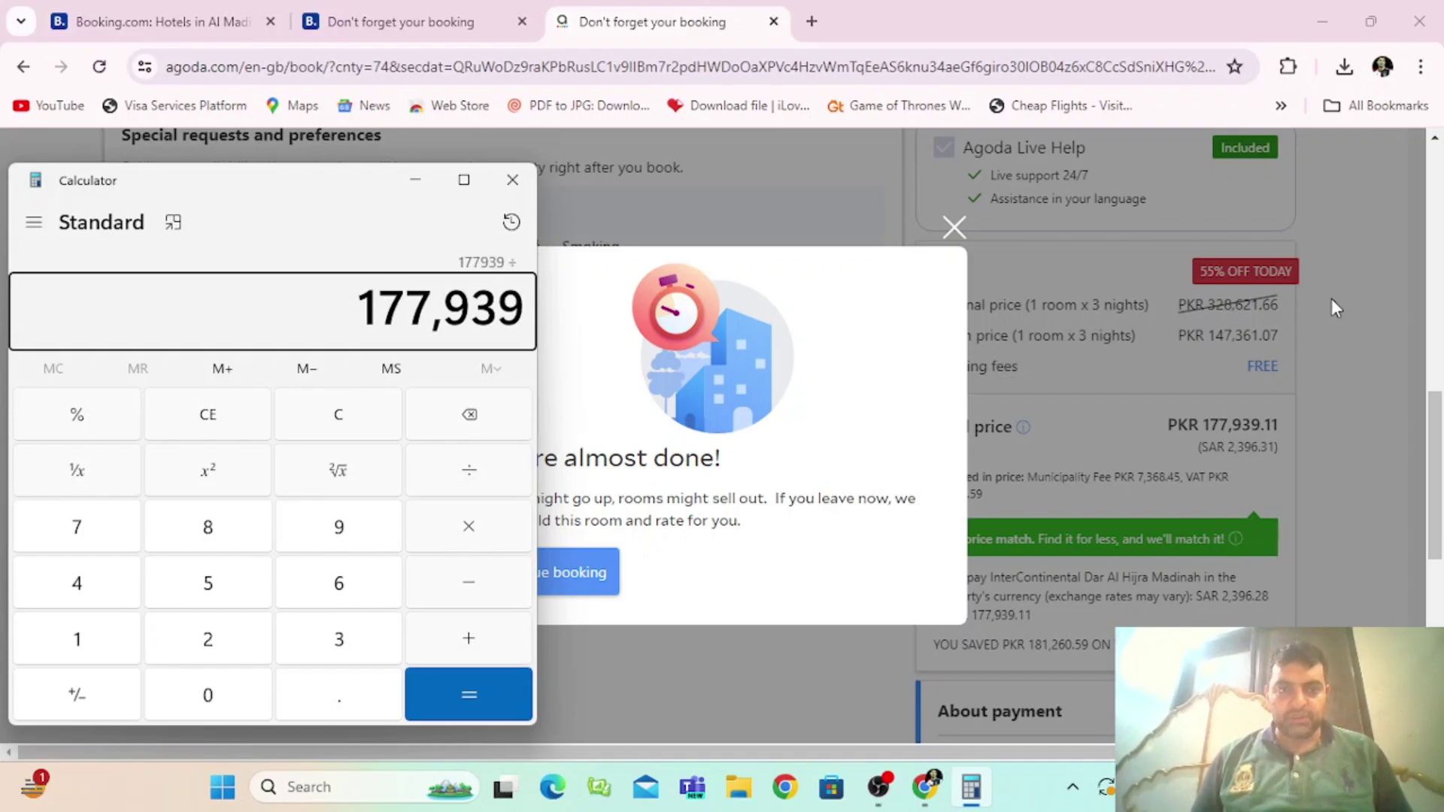
pyautogui.press('/')
pyautogui.write('3')
pyautogui.press('+')
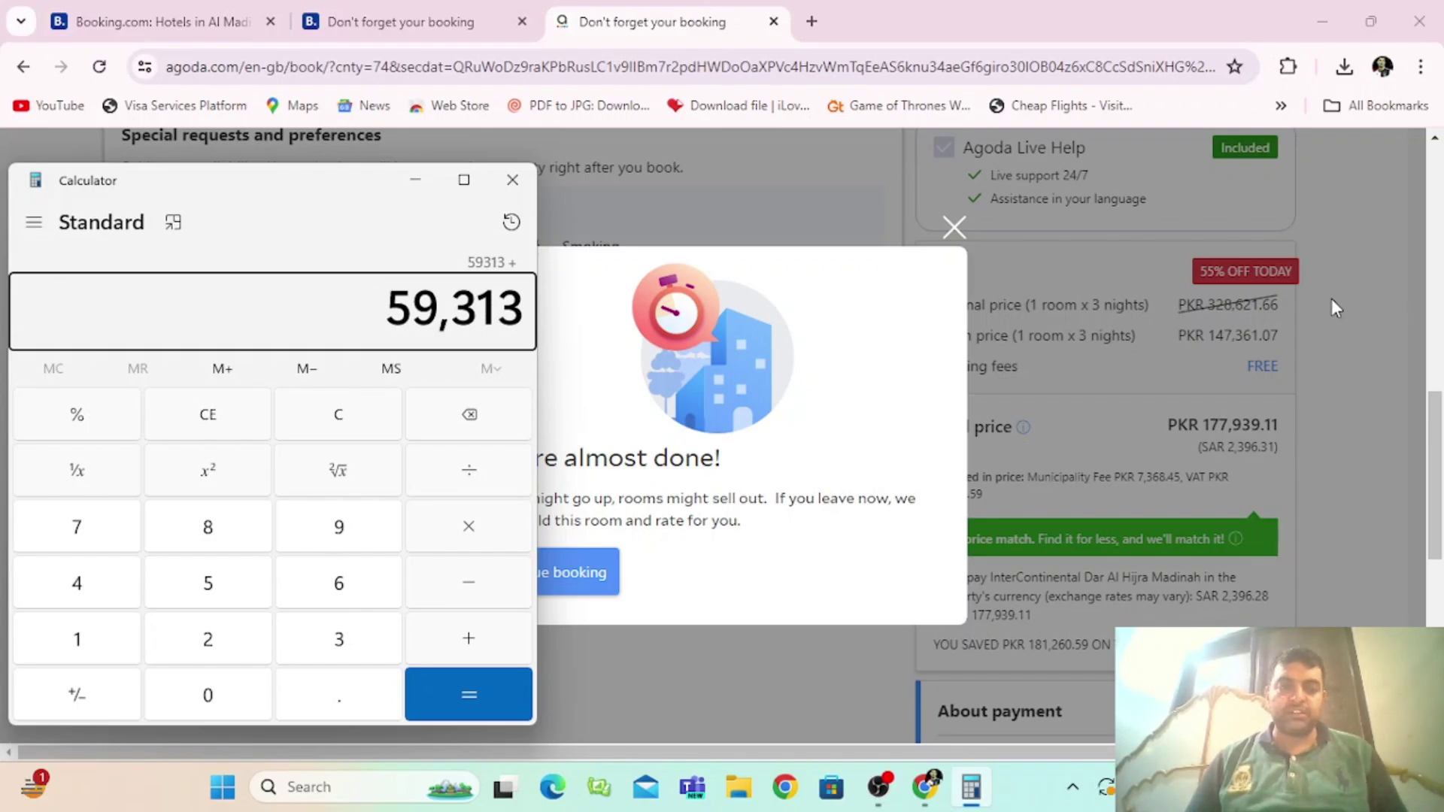
pyautogui.click(513, 180)
pyautogui.click(953, 229)
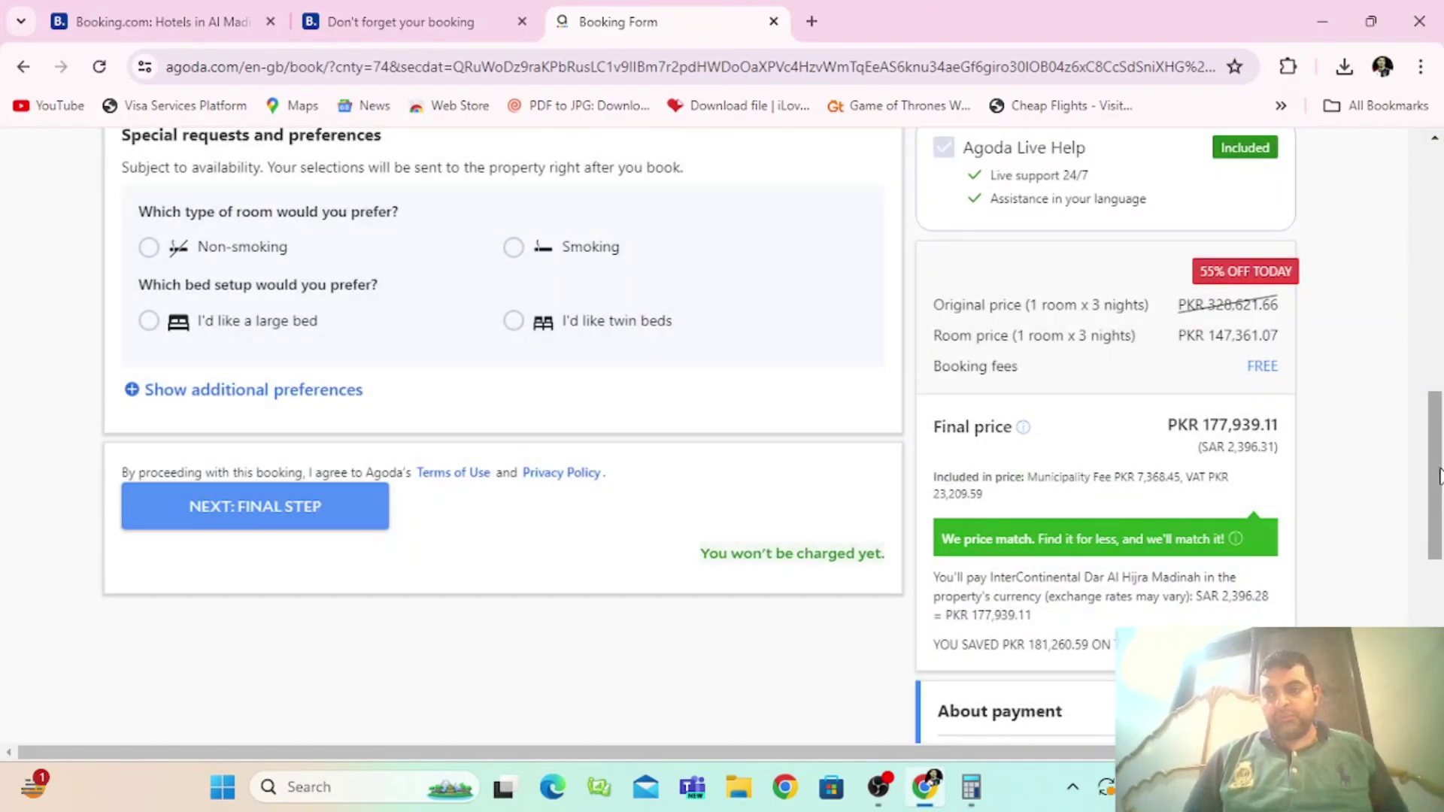
# Step: Enter the booker's full name in the booking form
pyautogui.moveTo(1439, 475); pyautogui.dragTo(1440, 320)
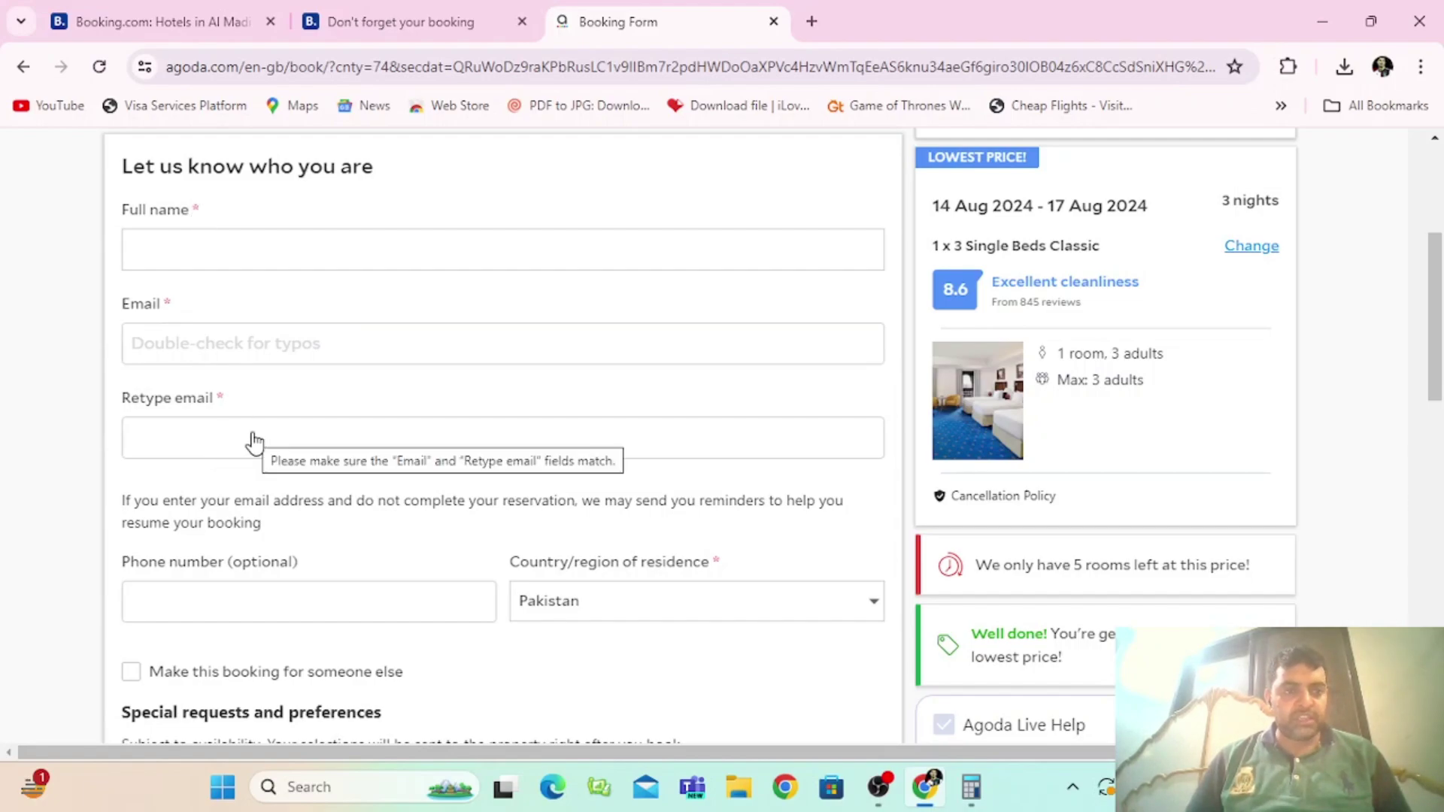
pyautogui.click(393, 264)
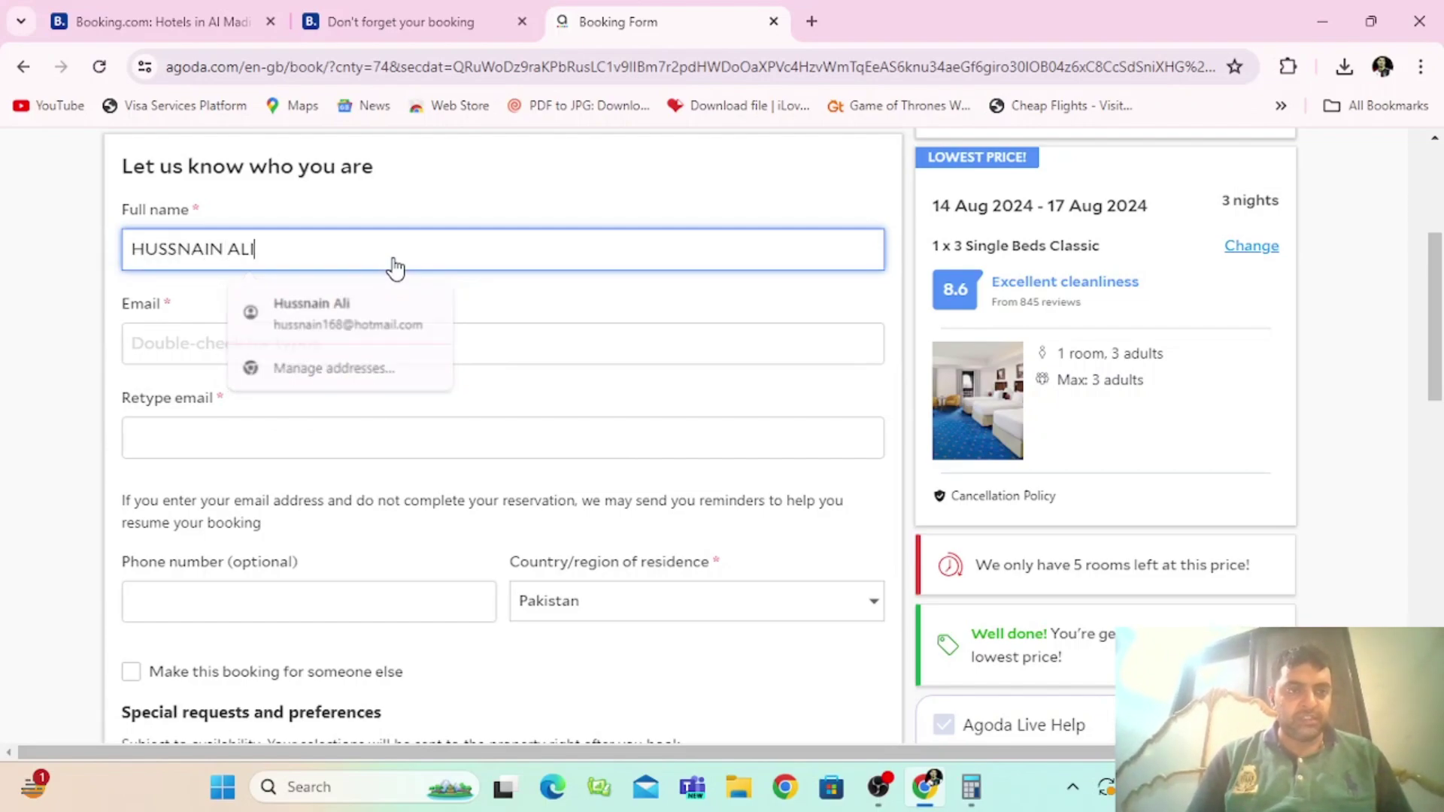
pyautogui.press('Tab')
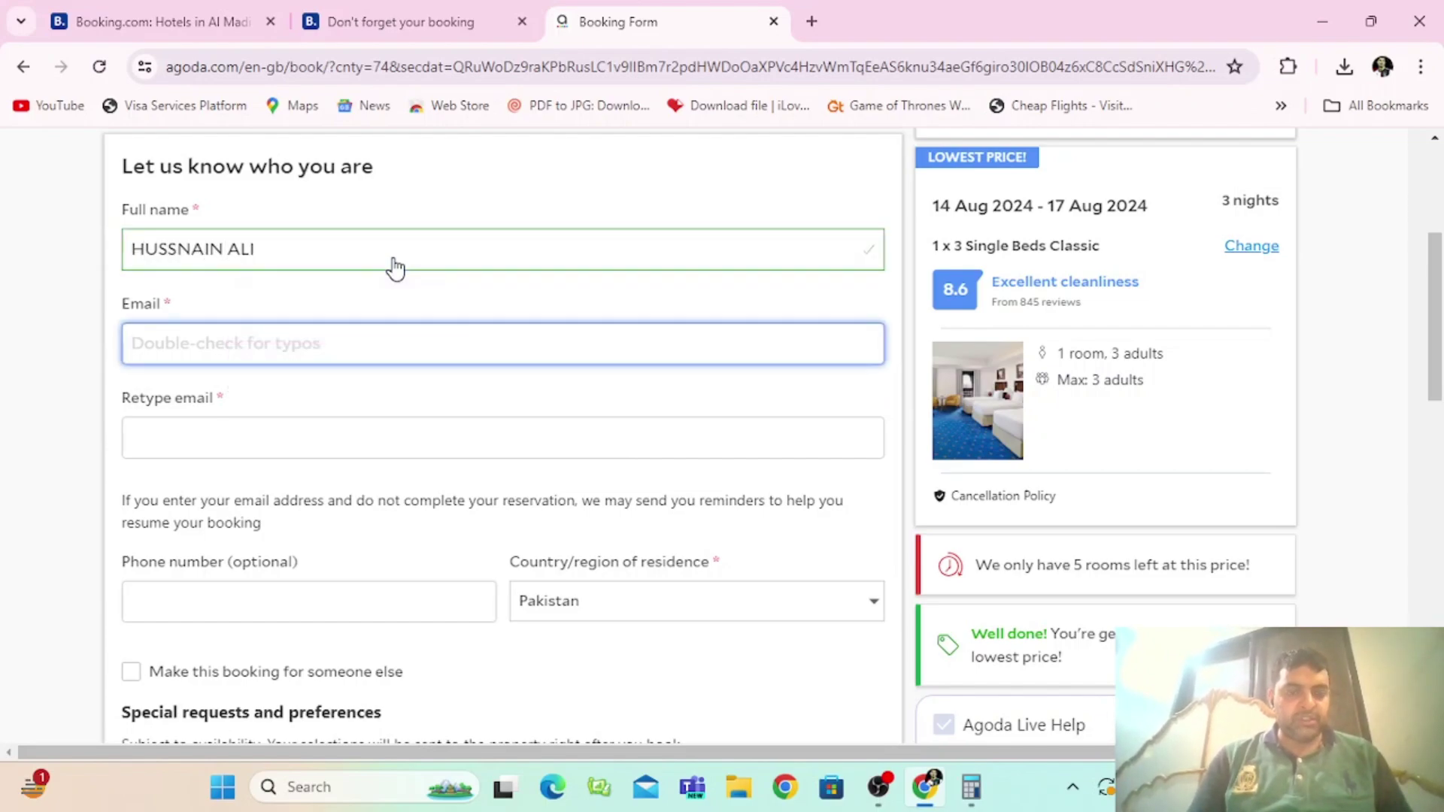
# Step: Enter the booker's e-mail address and retype it in the Retype email field
pyautogui.write('1@gmail')
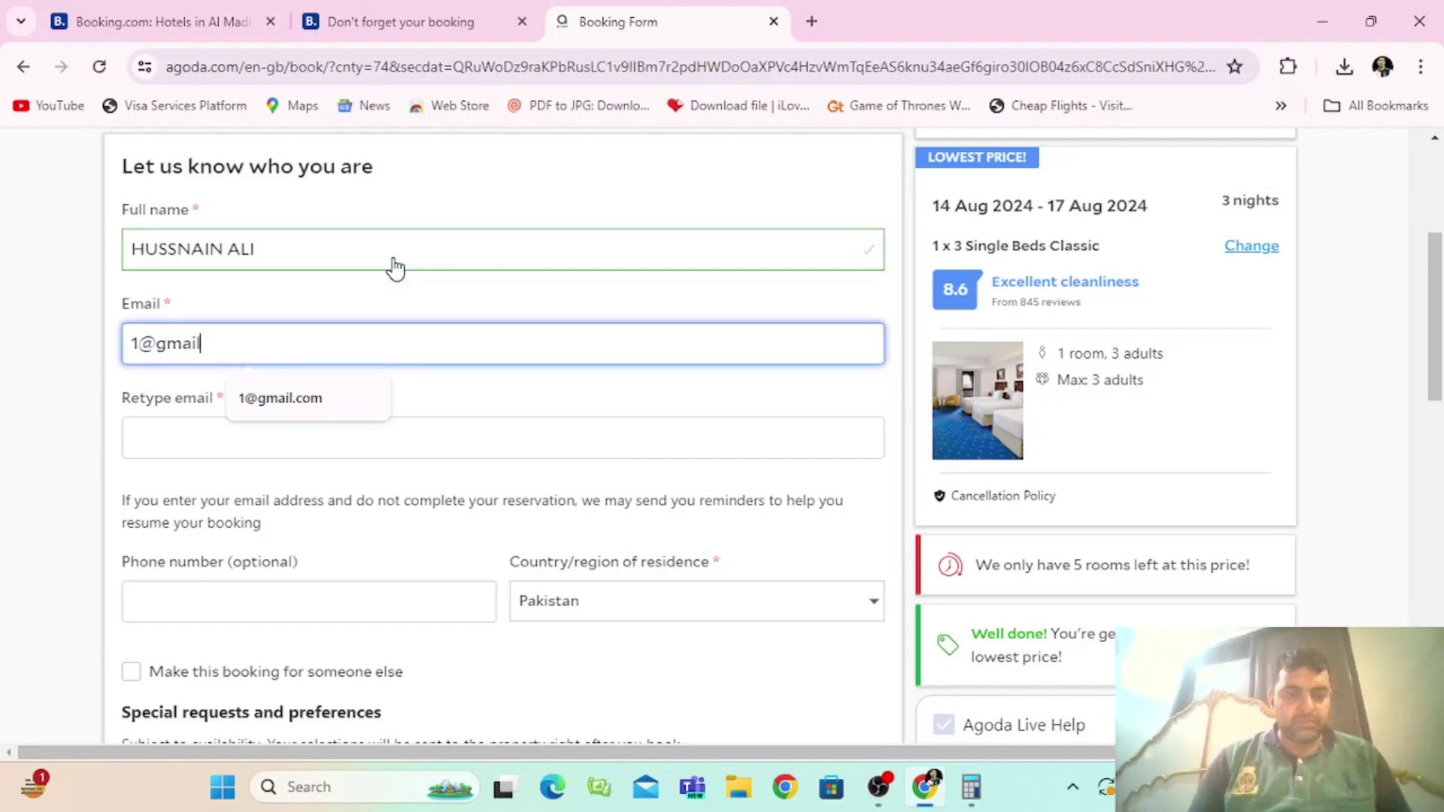
pyautogui.write('.com')
pyautogui.press('Tab')
pyautogui.write('1')
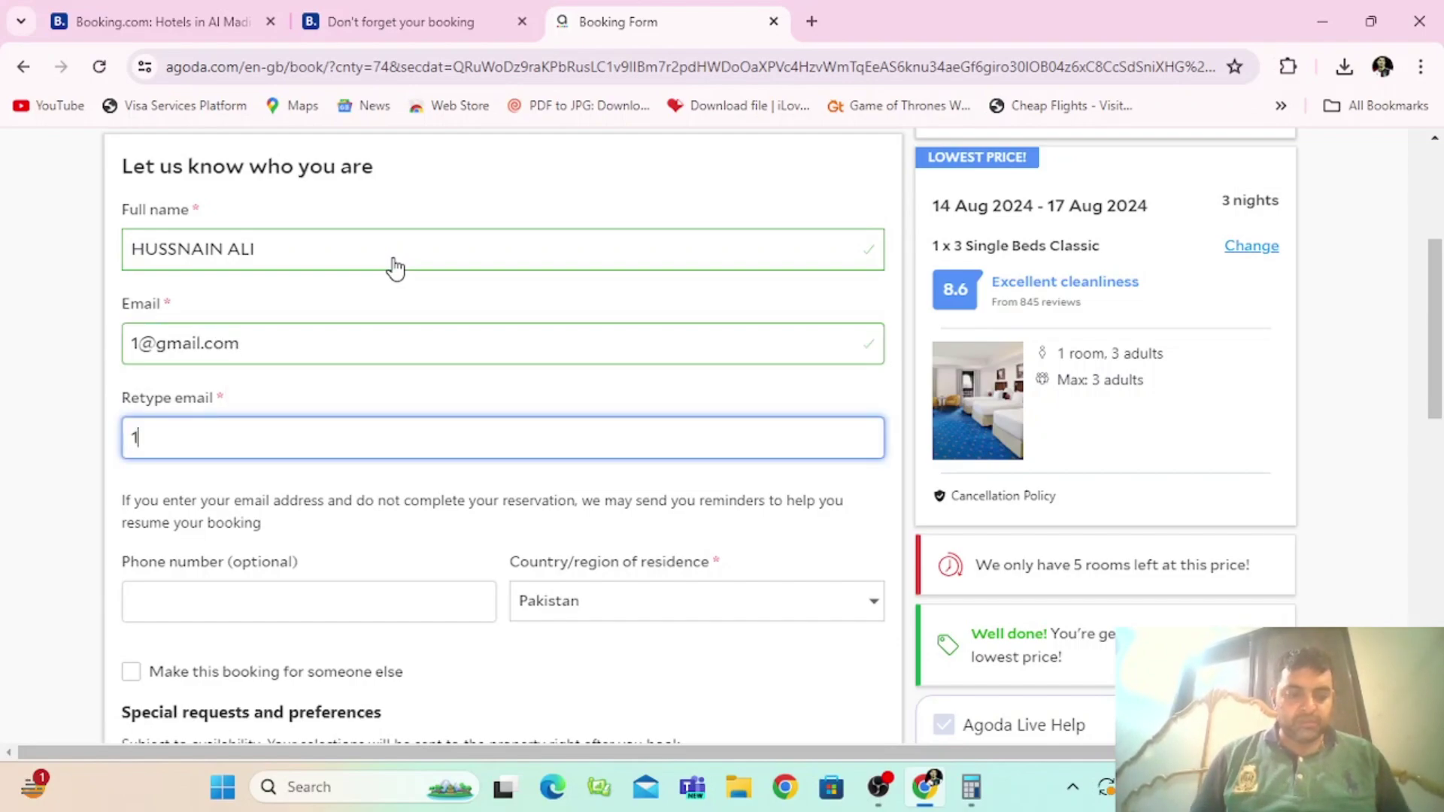
pyautogui.write('@gmail.com')
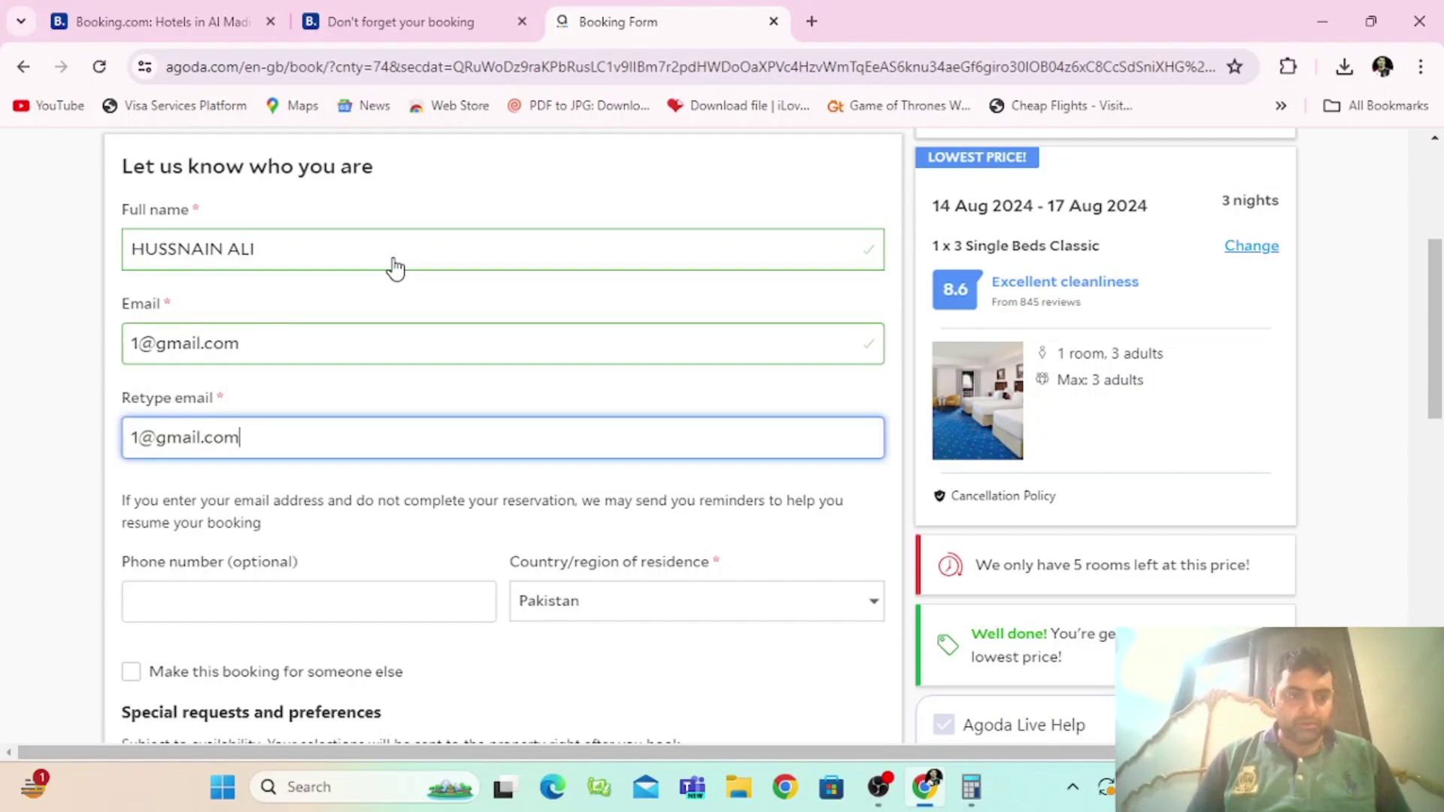
pyautogui.press('Tab')
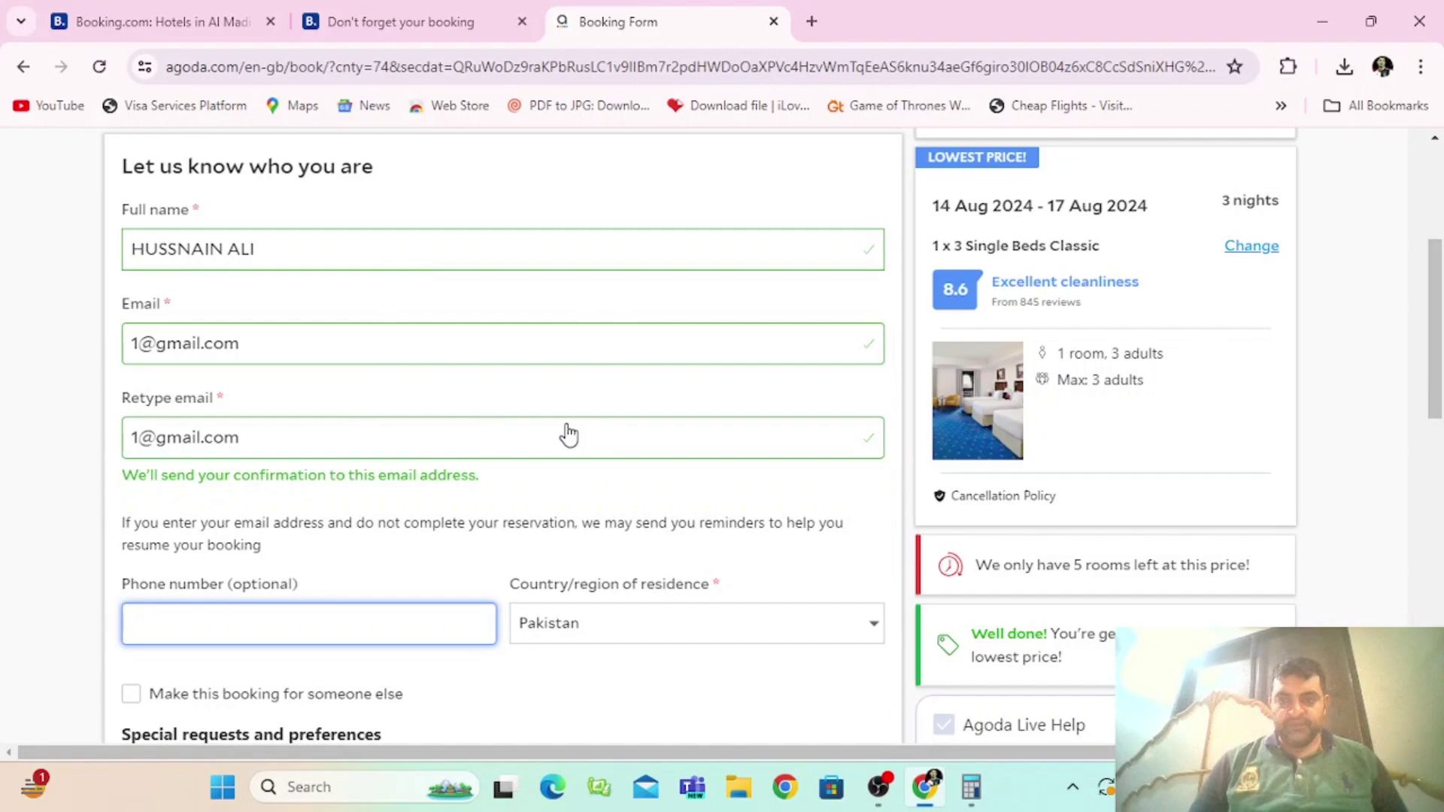
pyautogui.moveTo(1433, 363); pyautogui.dragTo(1440, 488)
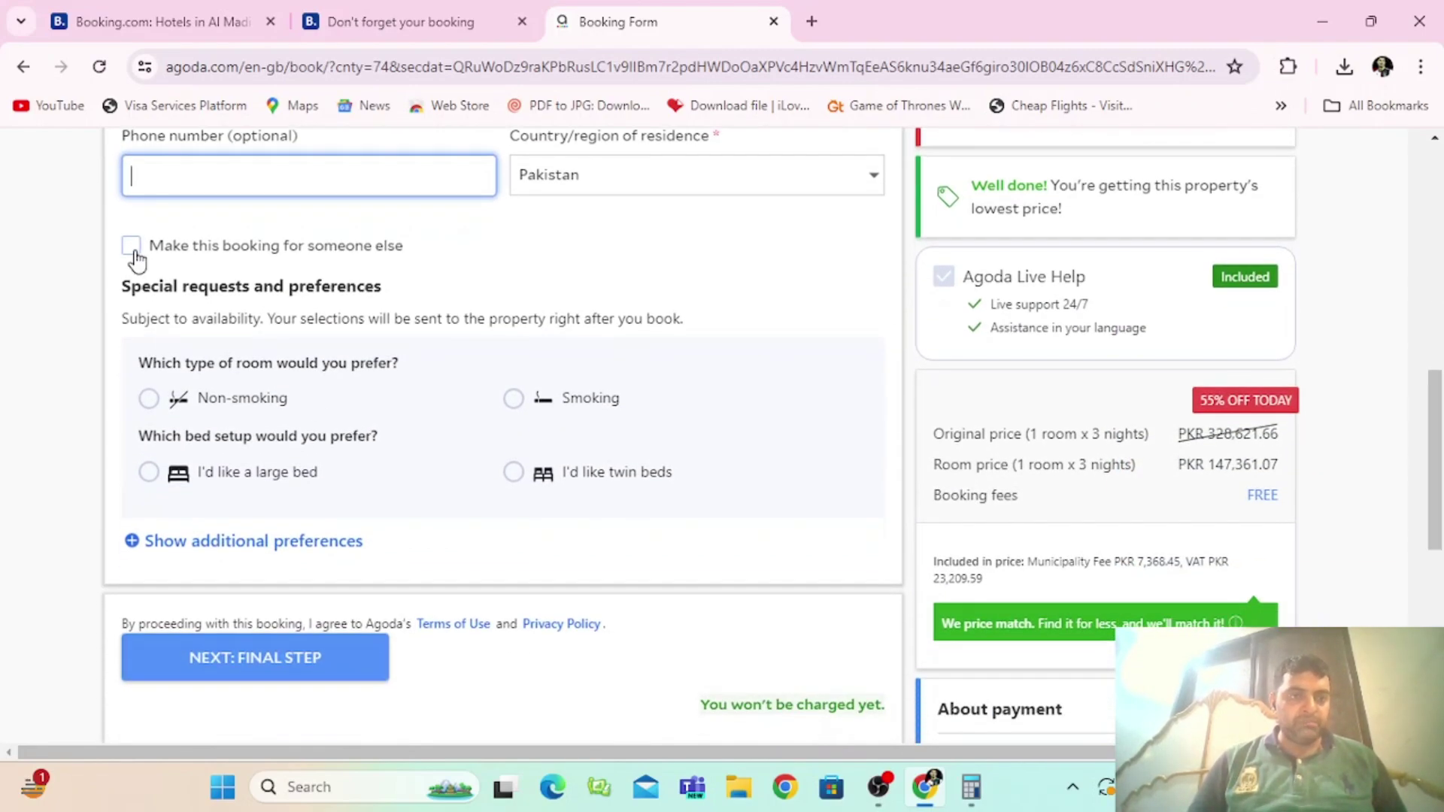
# Step: Mark the booking as for someone else and enter the guest's full name
pyautogui.click(133, 247)
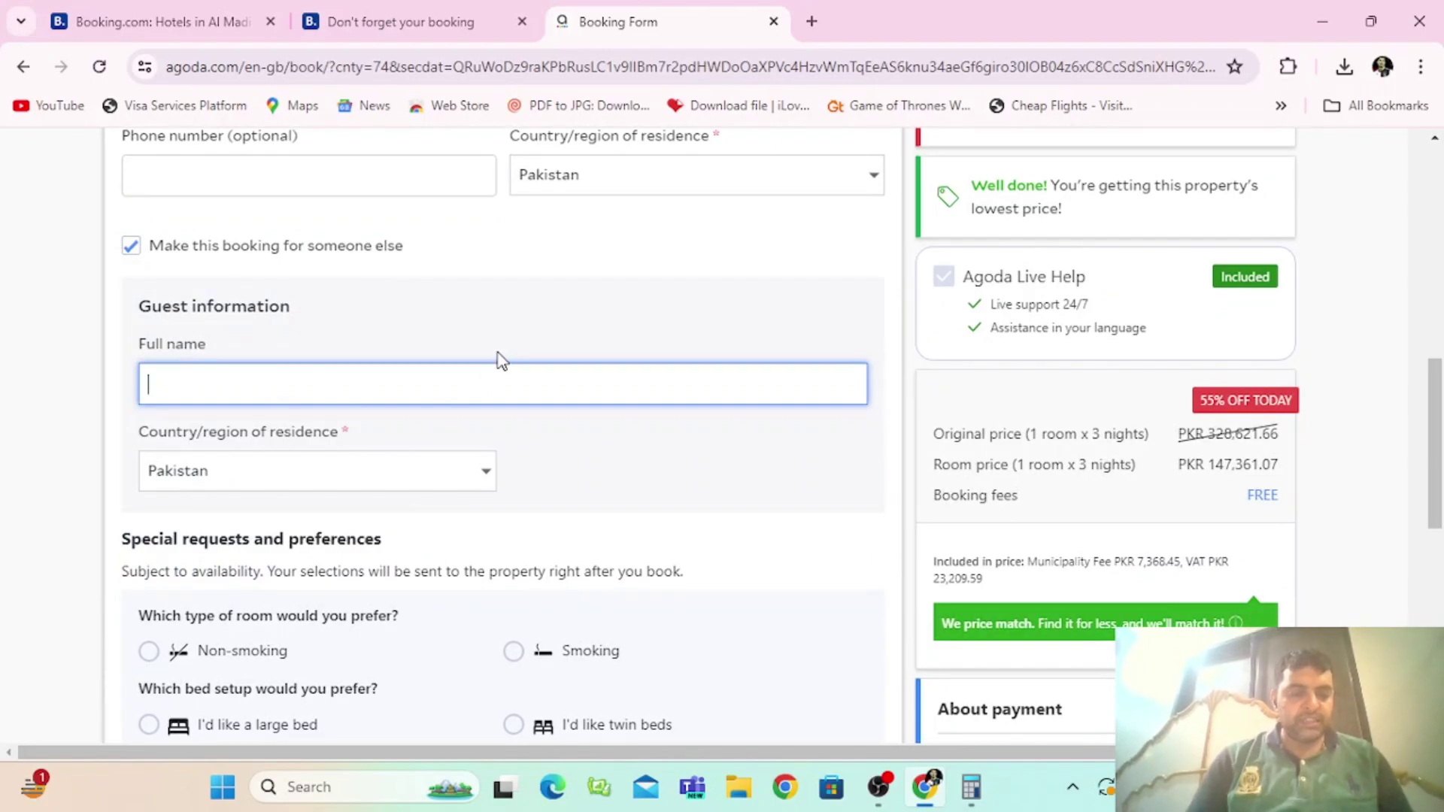
pyautogui.write('muhamma')
pyautogui.press('BackSpace')
pyautogui.press('BackSpace')
pyautogui.press('BackSpace')
pyautogui.press('BackSpace')
pyautogui.press('BackSpace')
pyautogui.press('BackSpace')
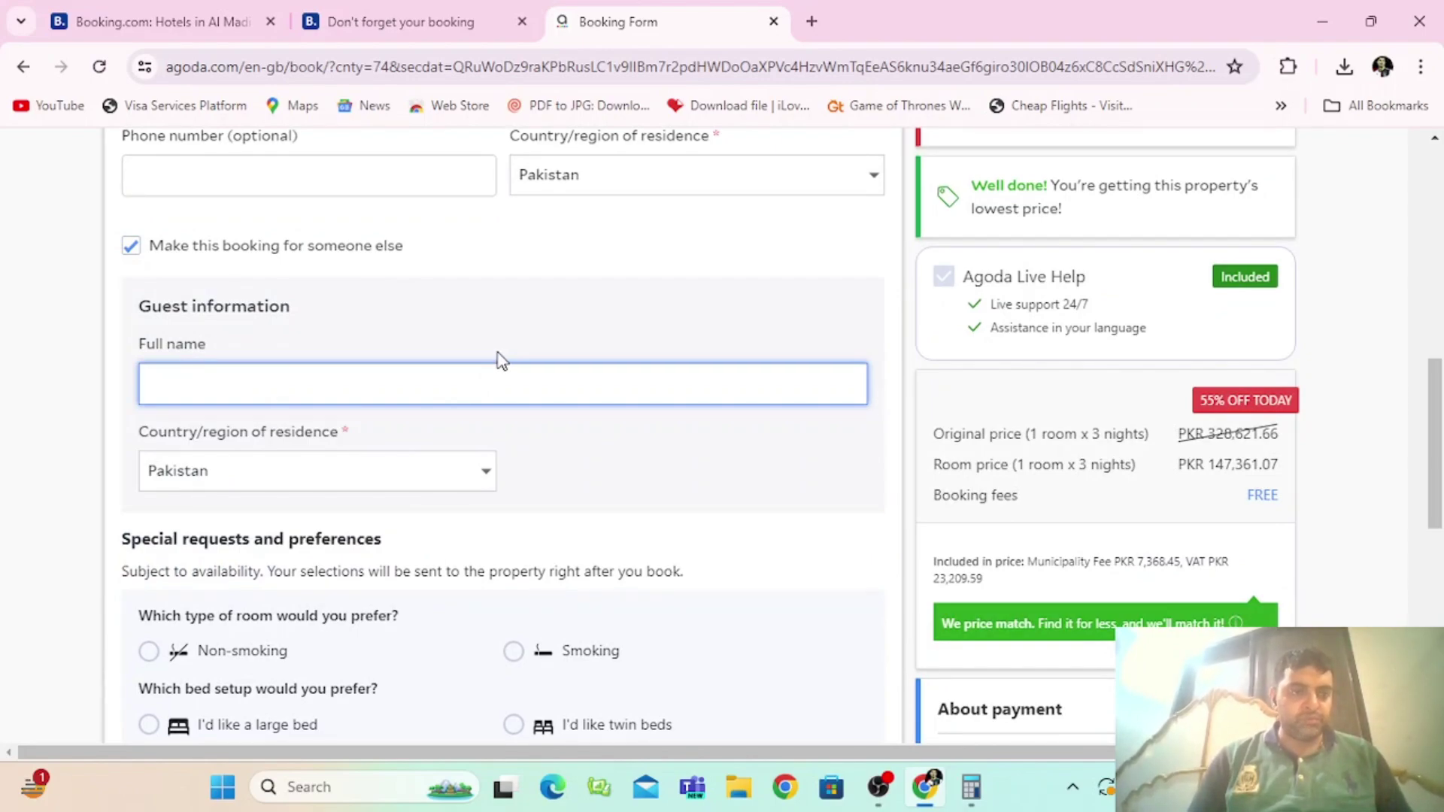
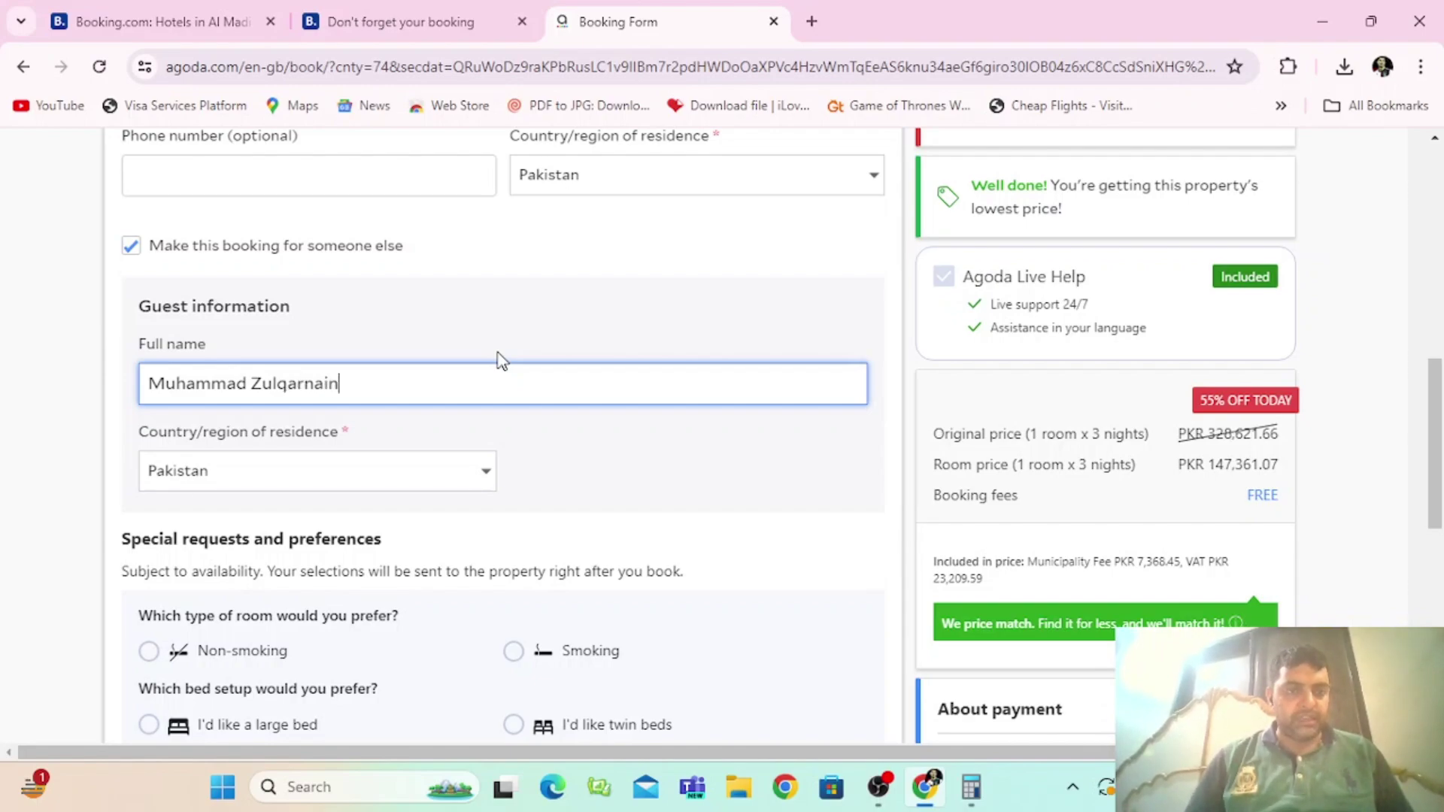
pyautogui.press('Tab')
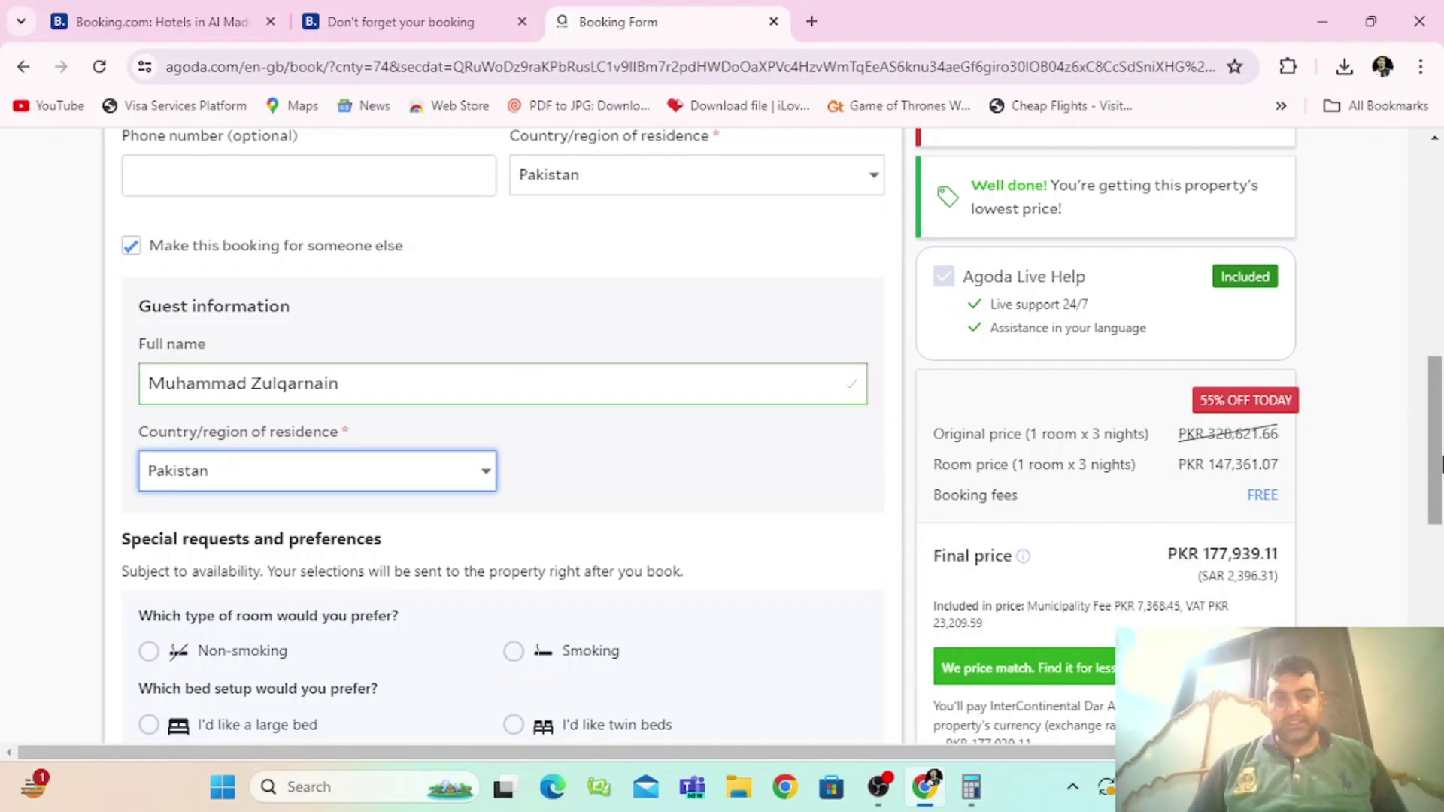
pyautogui.scroll(-3, 1441, 462)
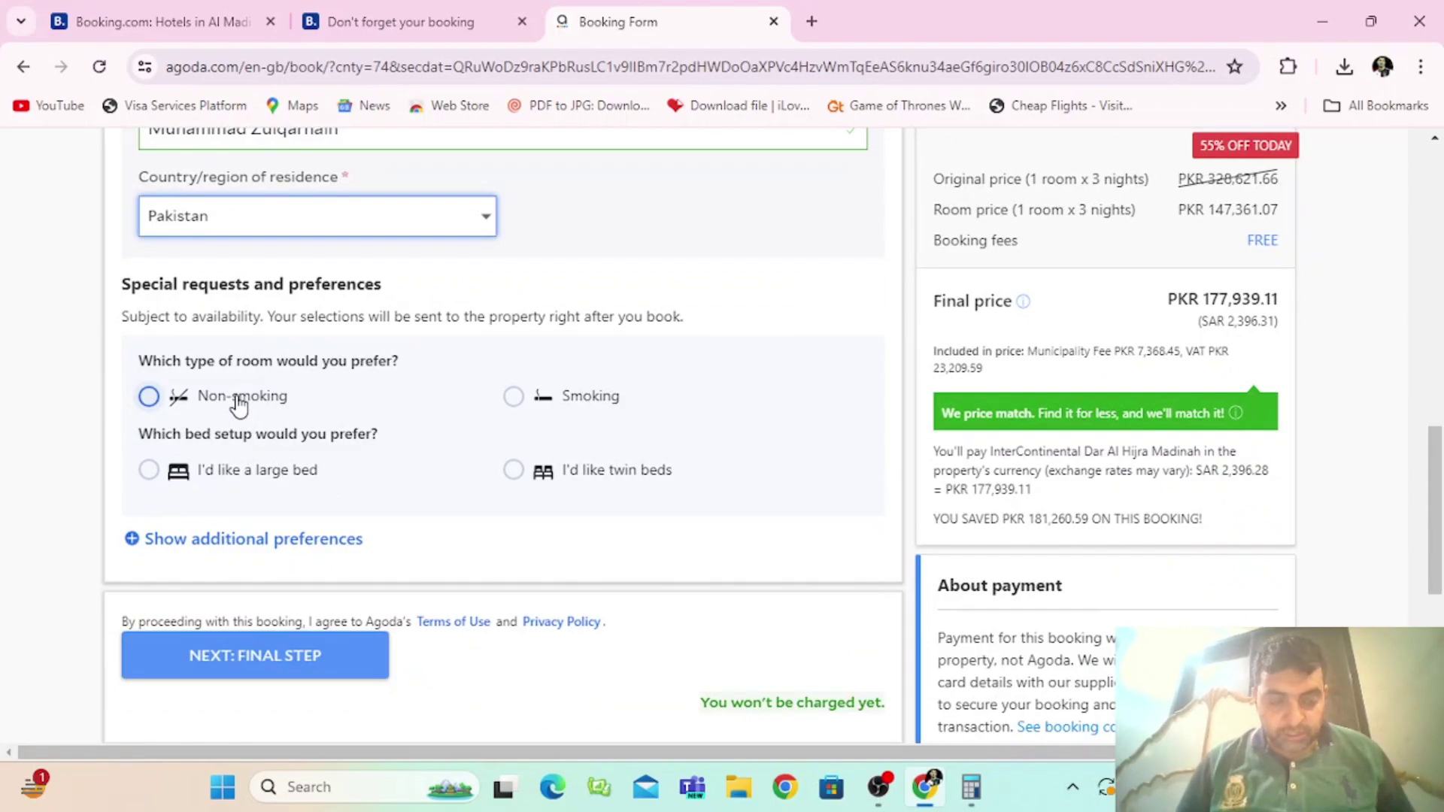
# Step: Choose Non-smoking and 'I'd like twin beds' under Special requests
pyautogui.click(239, 404)
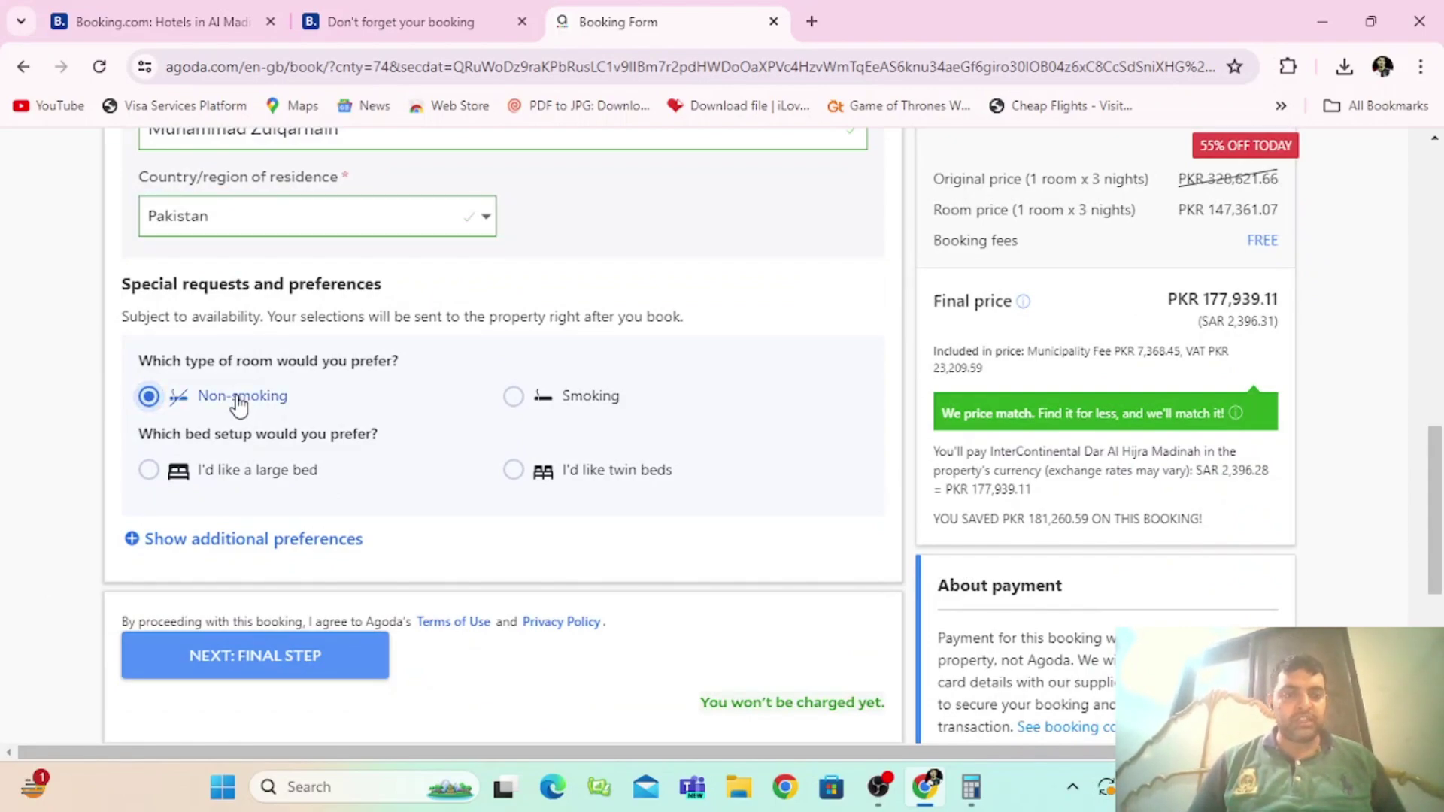
pyautogui.click(515, 469)
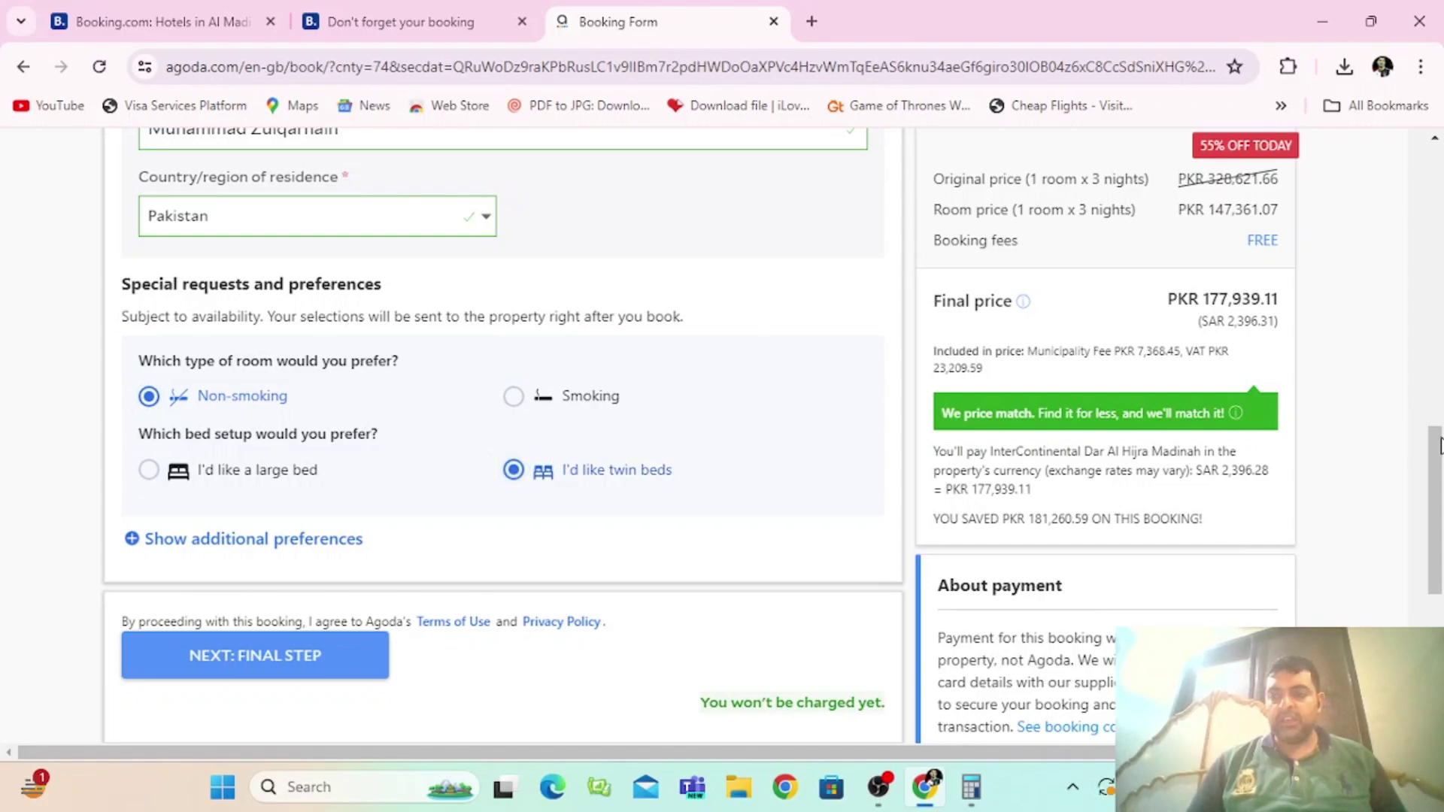
pyautogui.scroll(-4, 1439, 446)
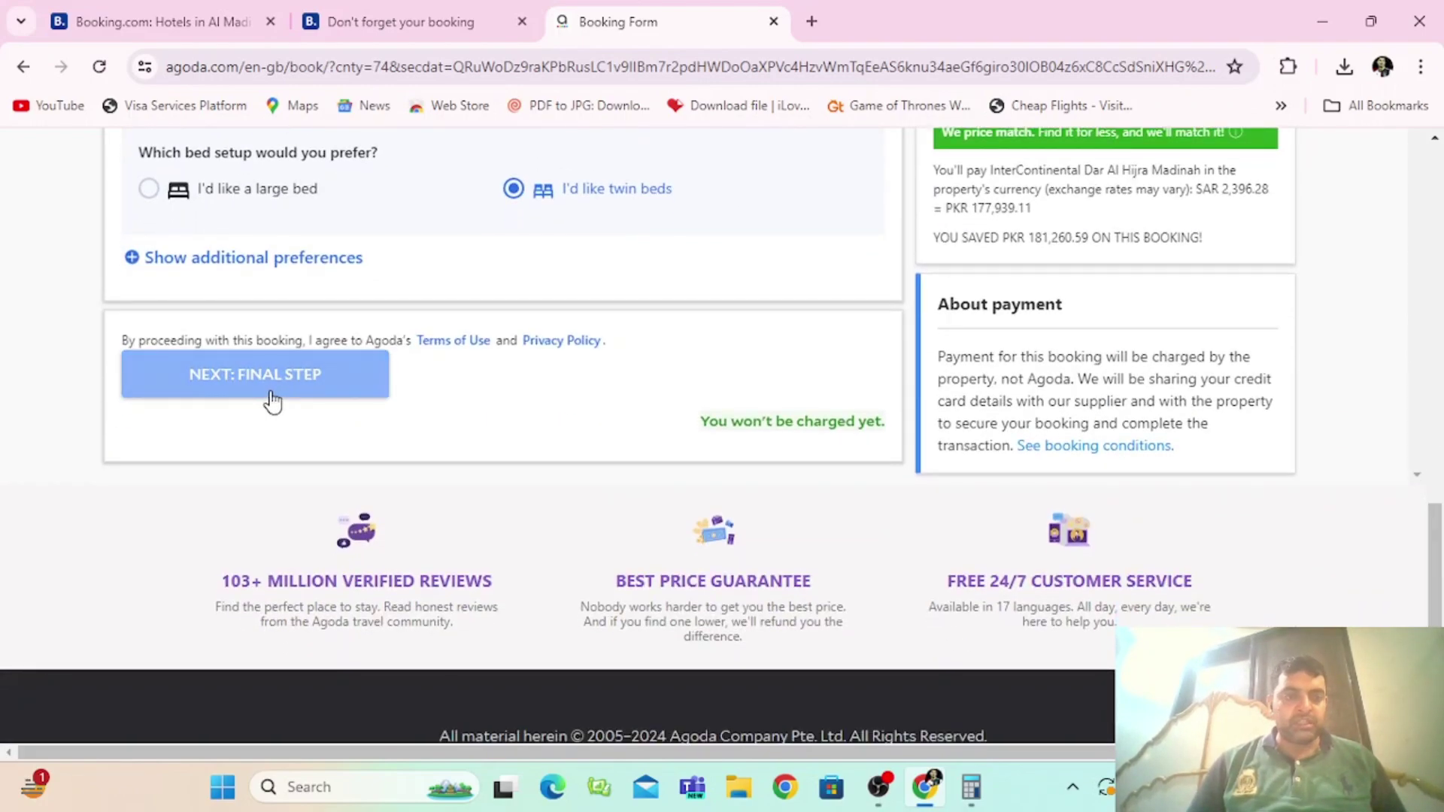
# Step: Continue with NEXT: FINAL STEP, then try BOOK NOW! on the payment page
pyautogui.click(301, 391)
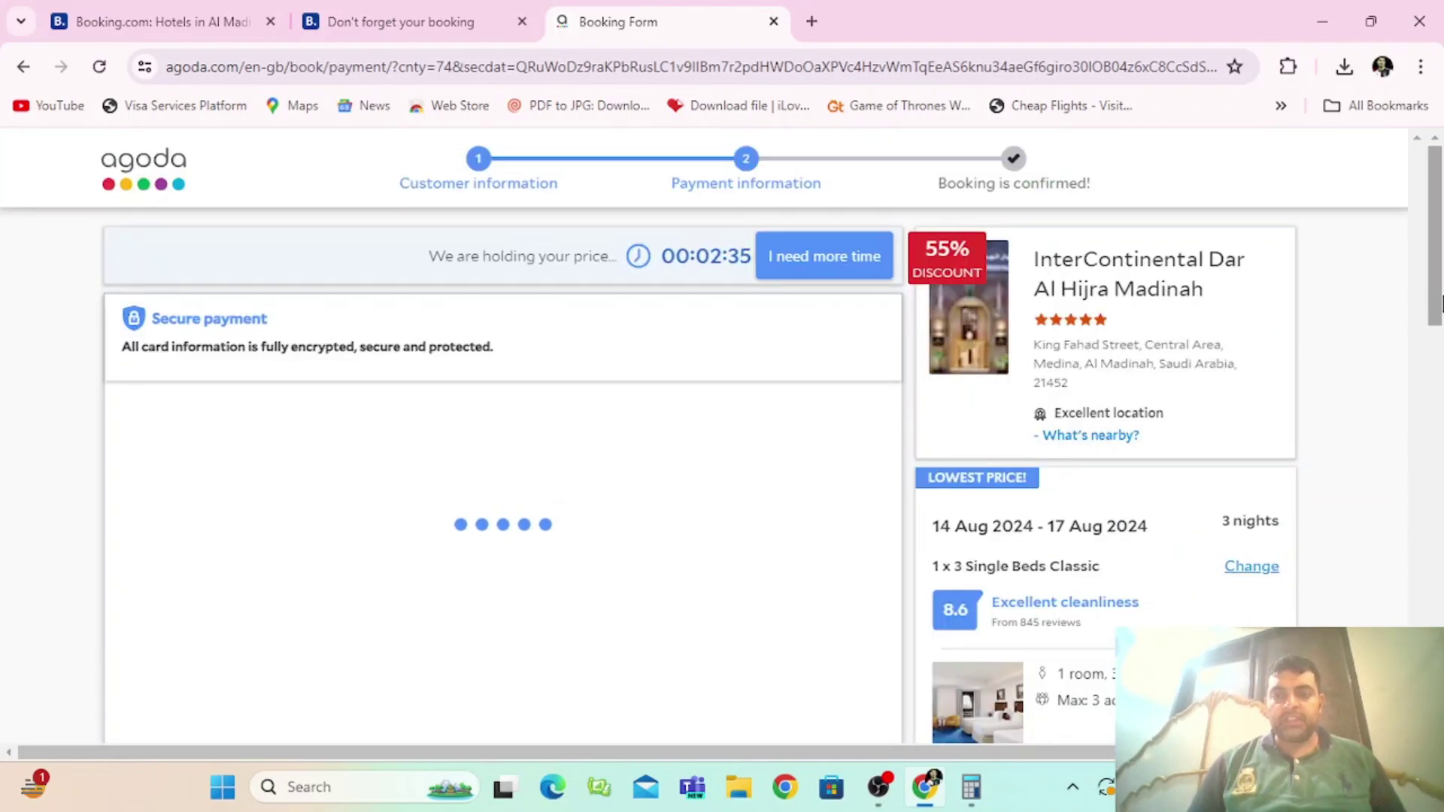
pyautogui.moveTo(1438, 319); pyautogui.dragTo(1438, 345)
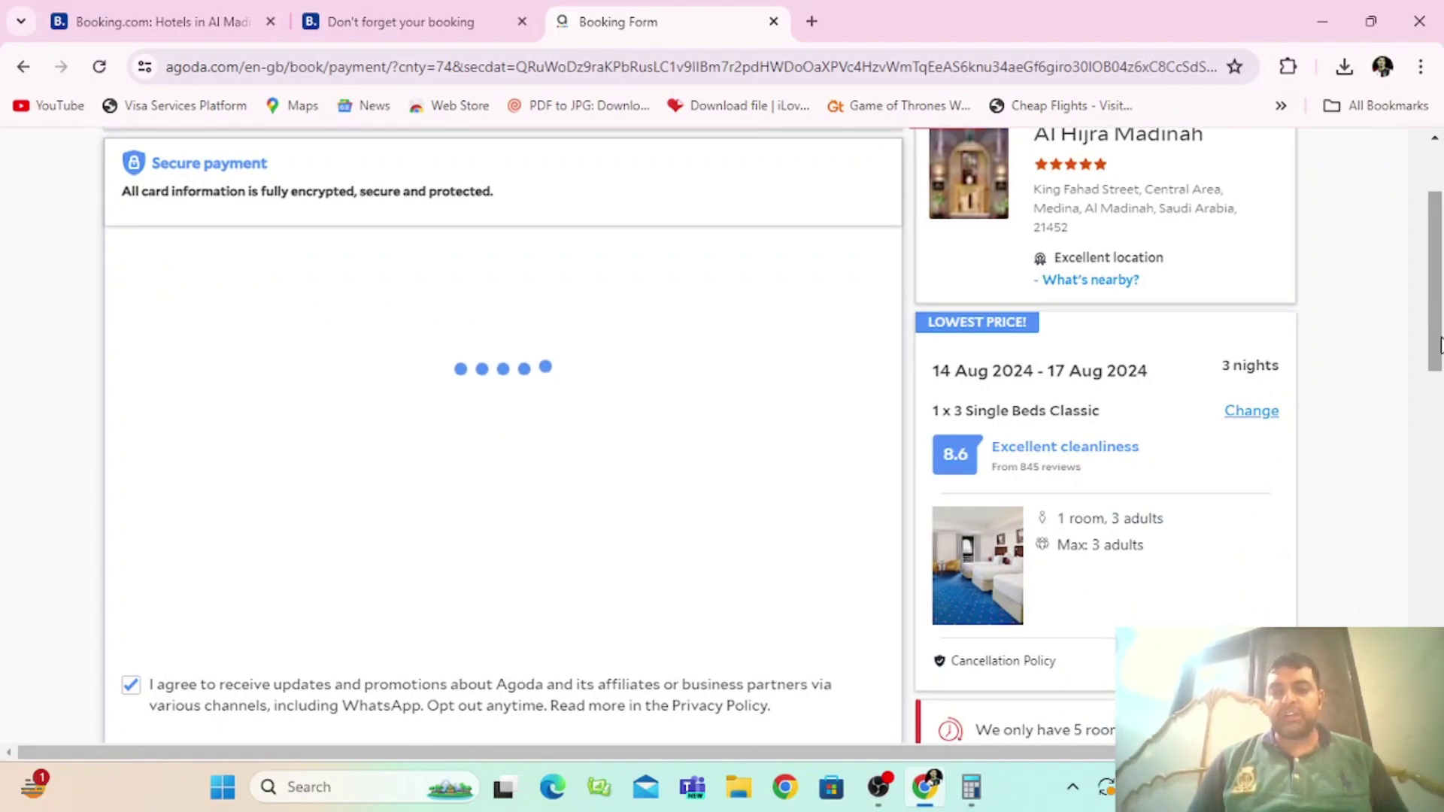
pyautogui.moveTo(1440, 345); pyautogui.dragTo(1440, 432)
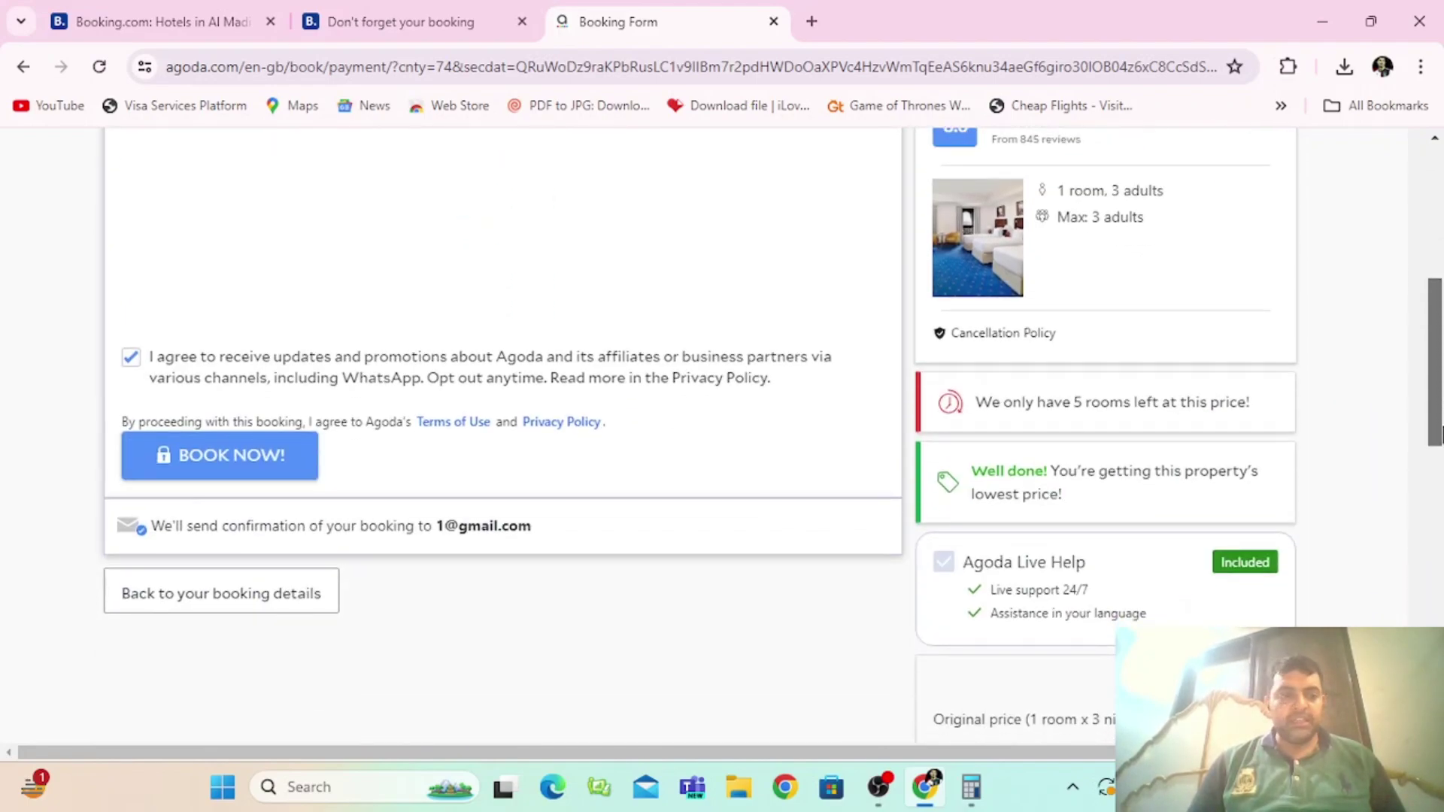
pyautogui.click(256, 460)
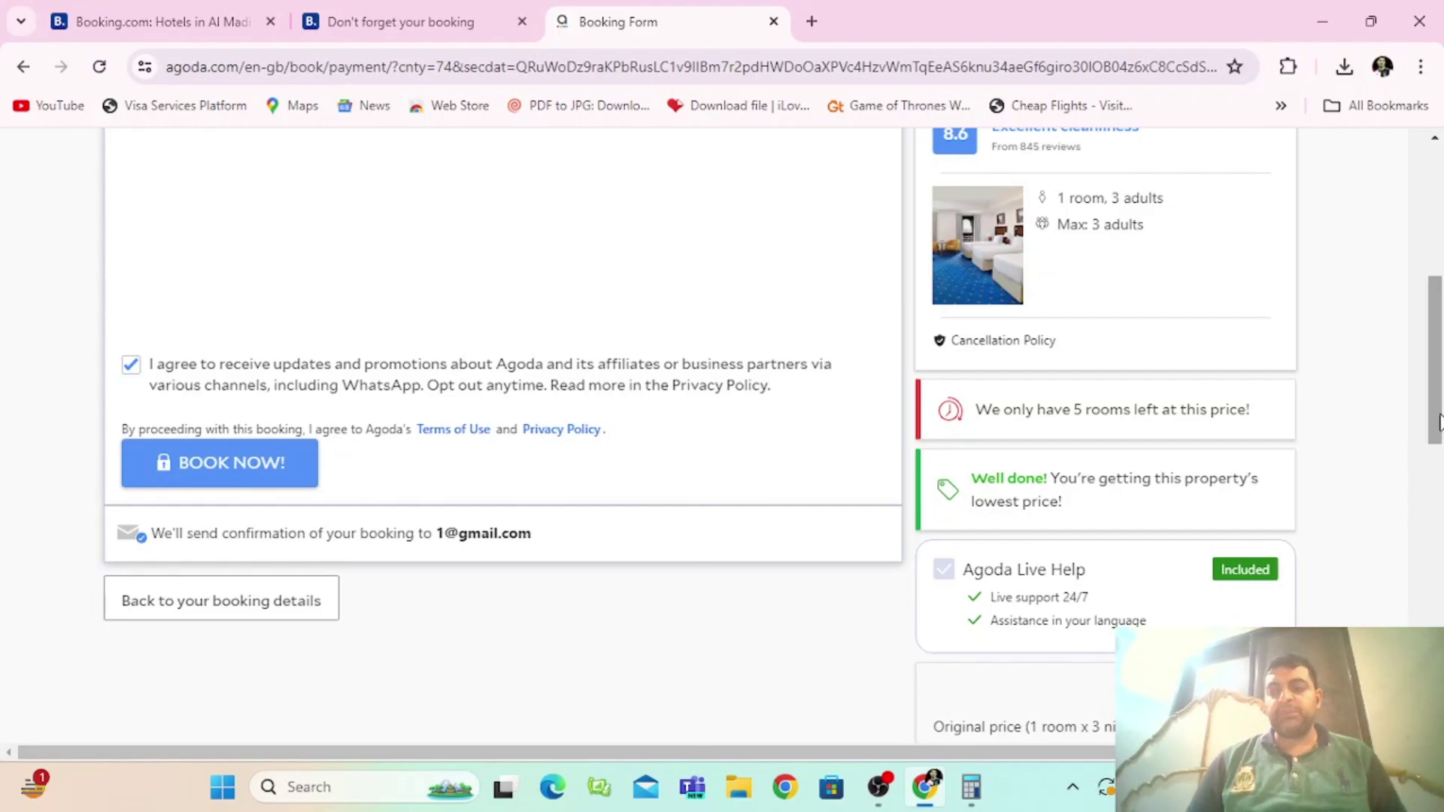
pyautogui.moveTo(1436, 421); pyautogui.dragTo(1440, 357)
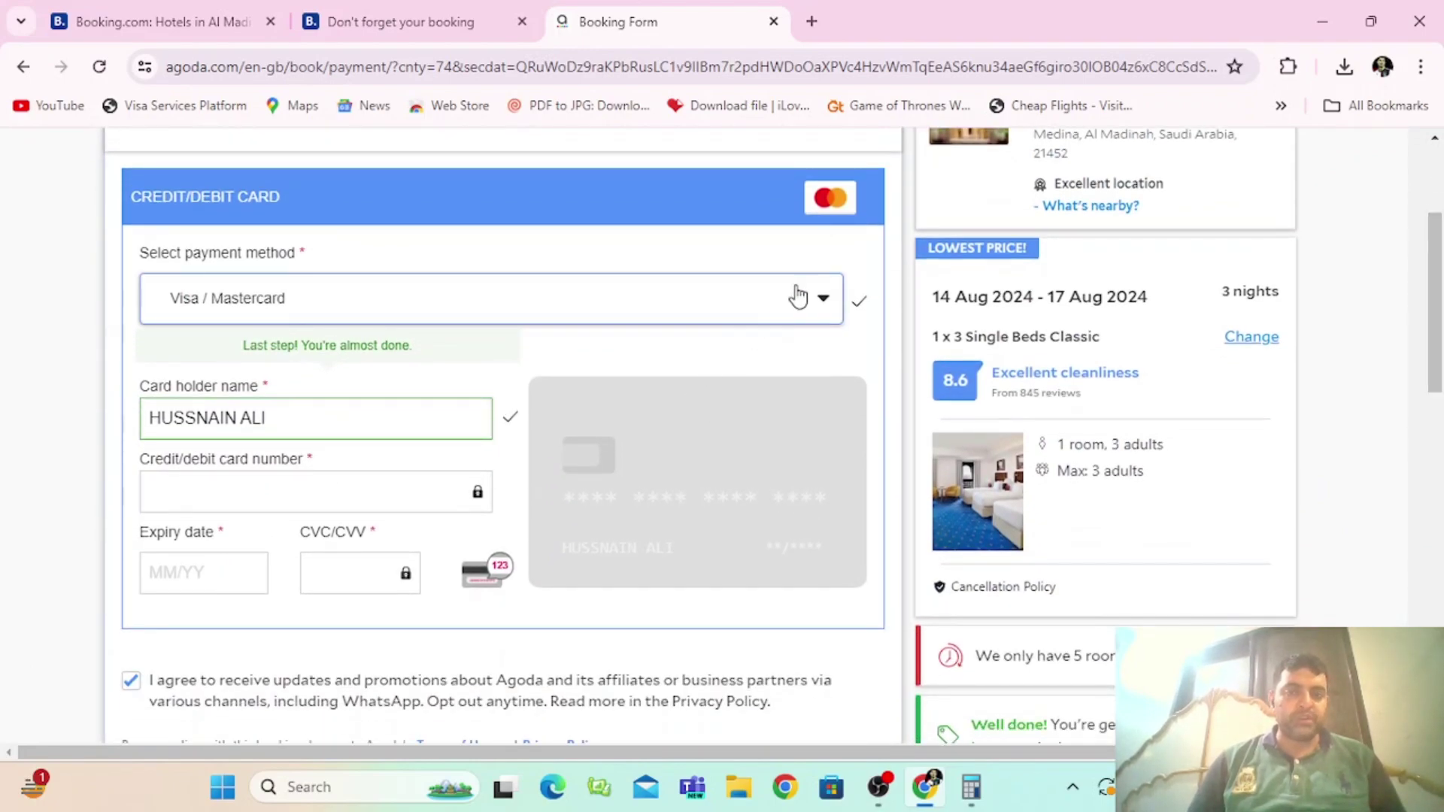
# Step: Choose Visa / Mastercard as the payment method and review the card form
pyautogui.click(822, 300)
pyautogui.click(858, 296)
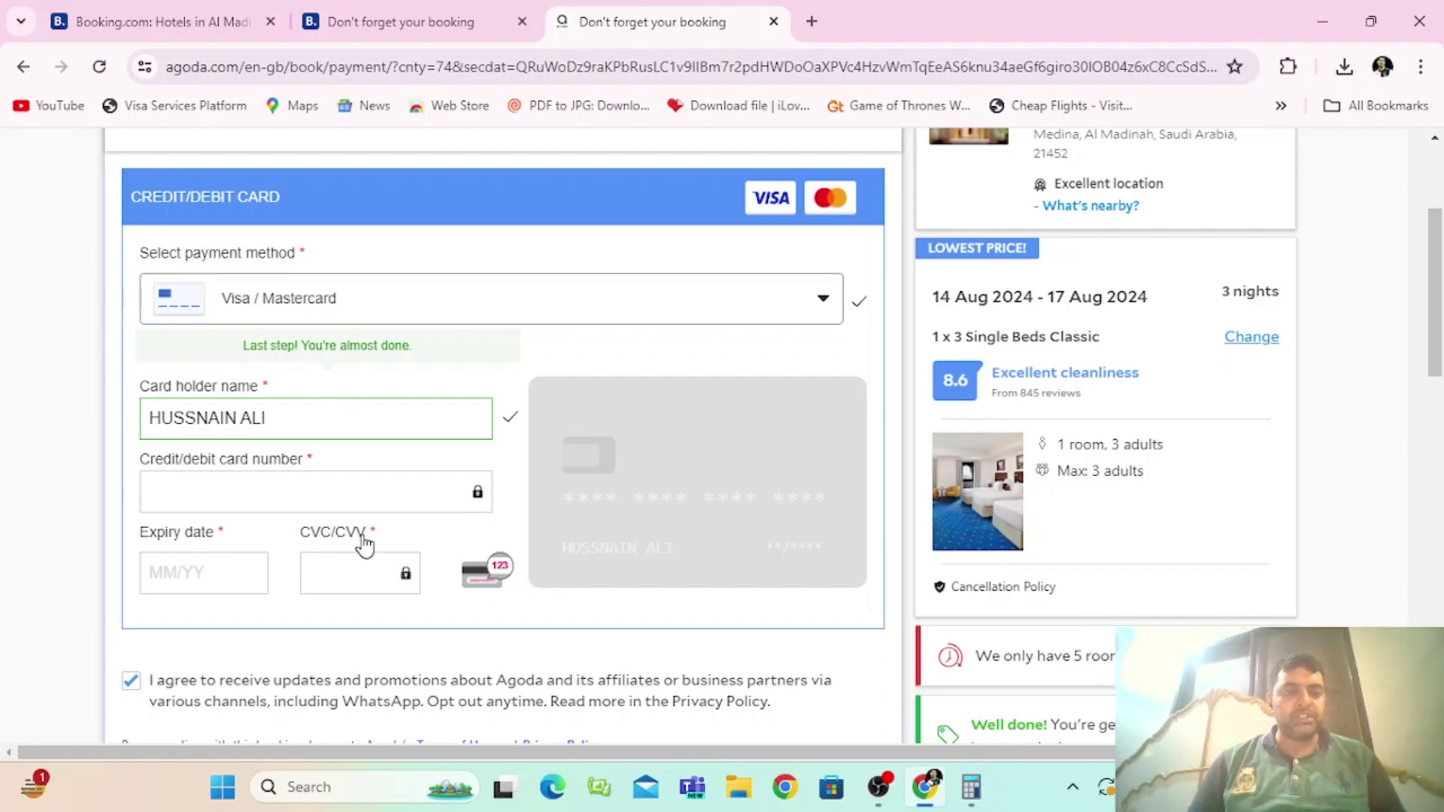
pyautogui.scroll(3, 1441, 259)
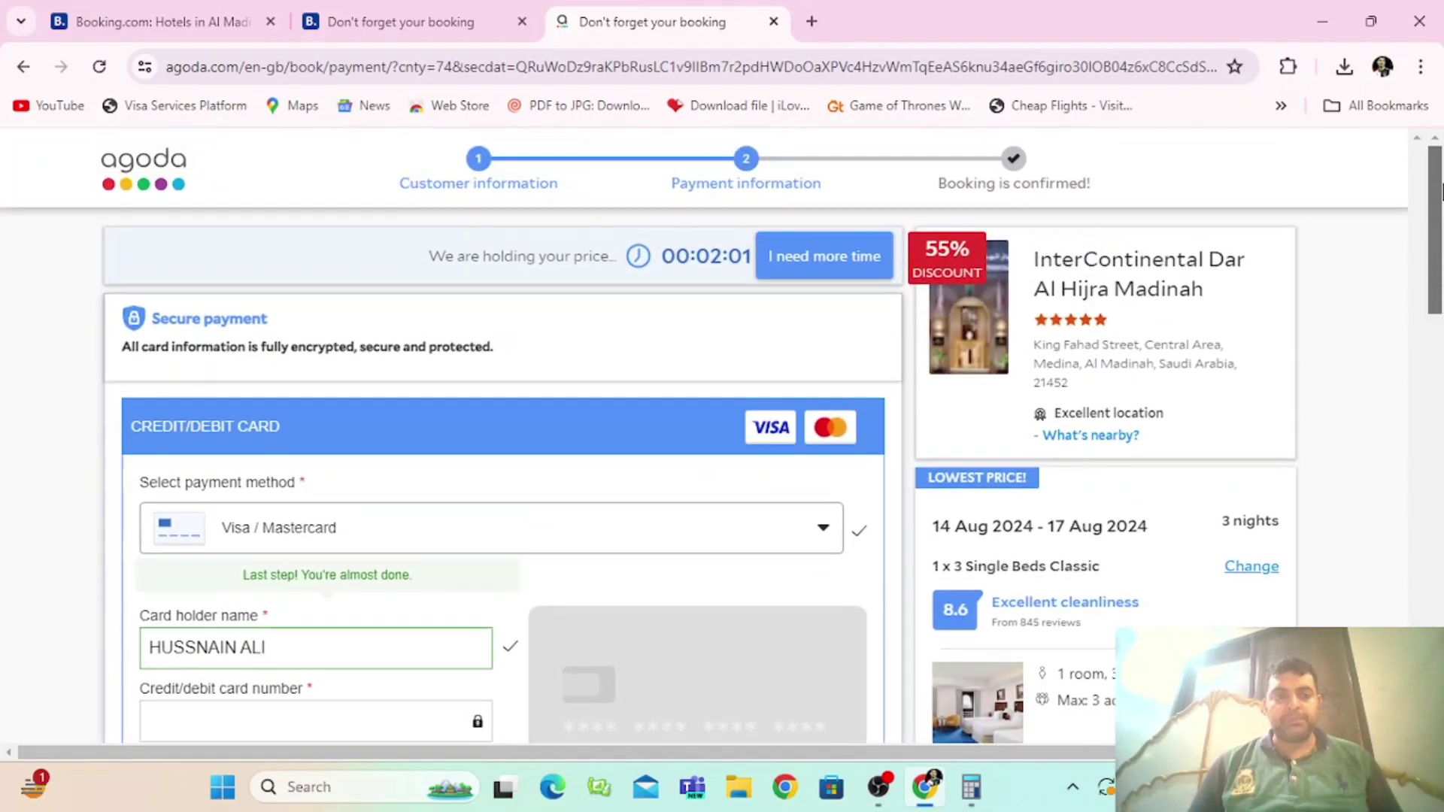
pyautogui.scroll(-3, 1440, 259)
pyautogui.moveTo(1440, 260); pyautogui.dragTo(1440, 355)
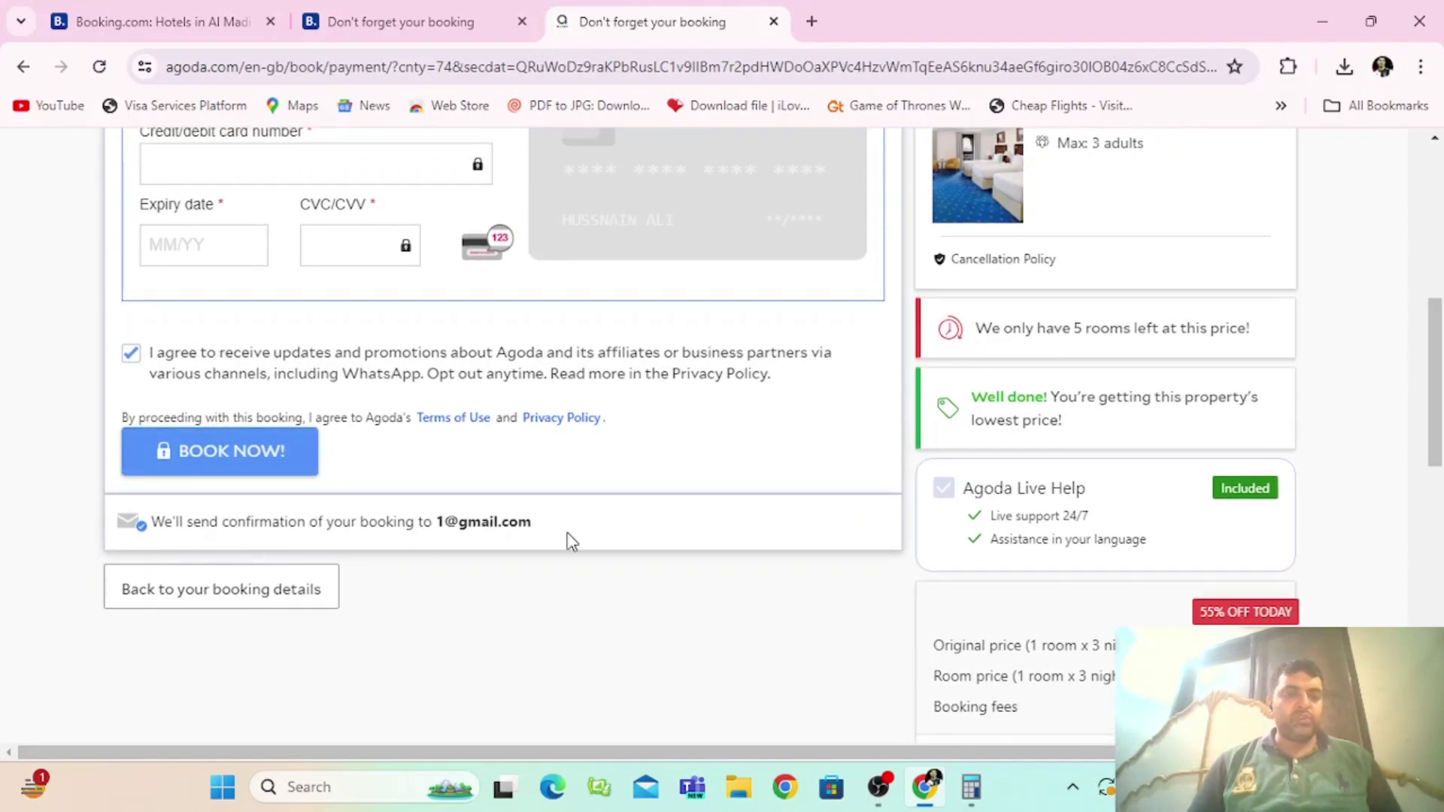
pyautogui.moveTo(1438, 376); pyautogui.dragTo(1440, 197)
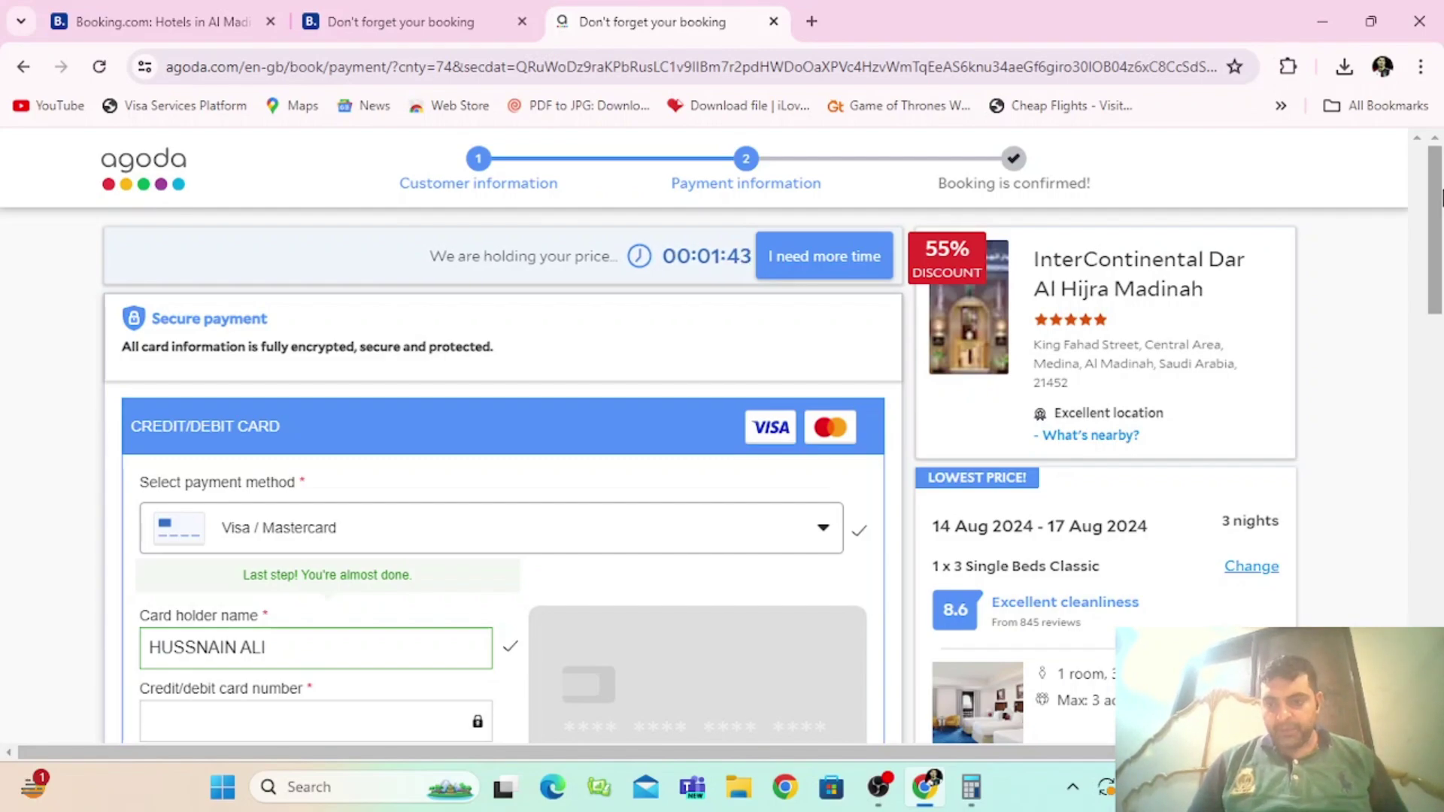
pyautogui.moveTo(1441, 197); pyautogui.dragTo(1440, 147)
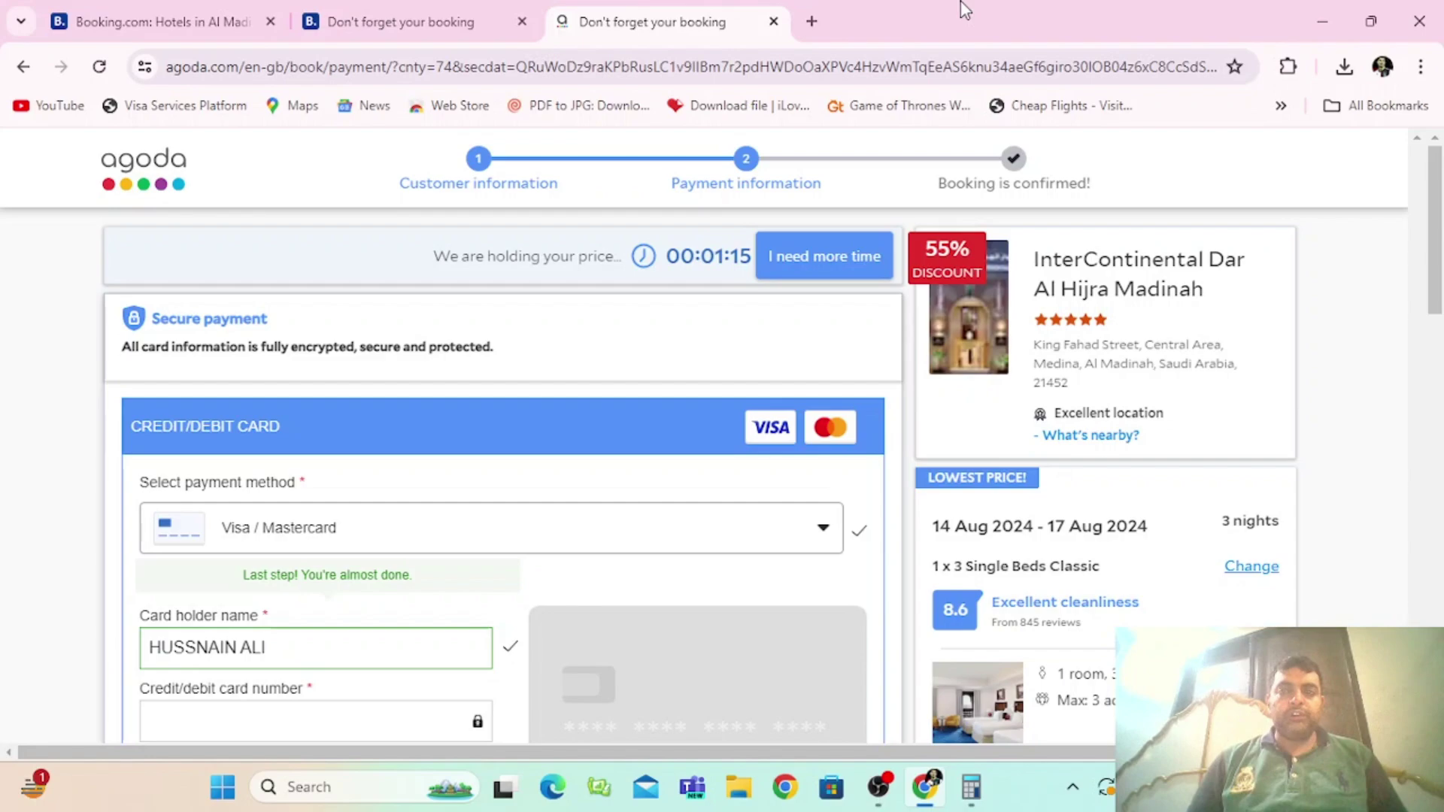
# Step: Switch away from the browser through Calculator to OBS Studio
pyautogui.hotkey('alt', 'Tab')
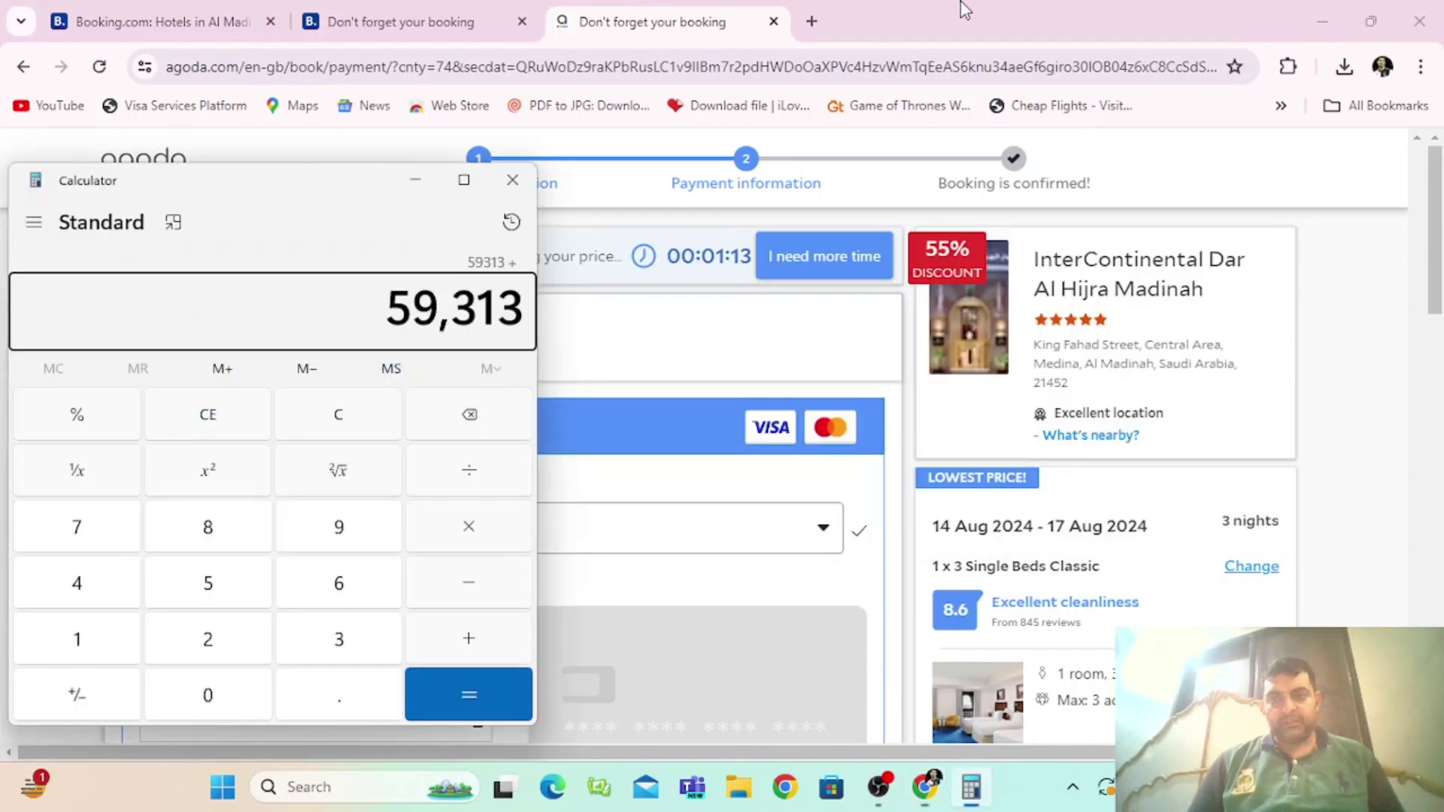
pyautogui.hotkey('alt', 'Tab')
pyautogui.press('Tab')
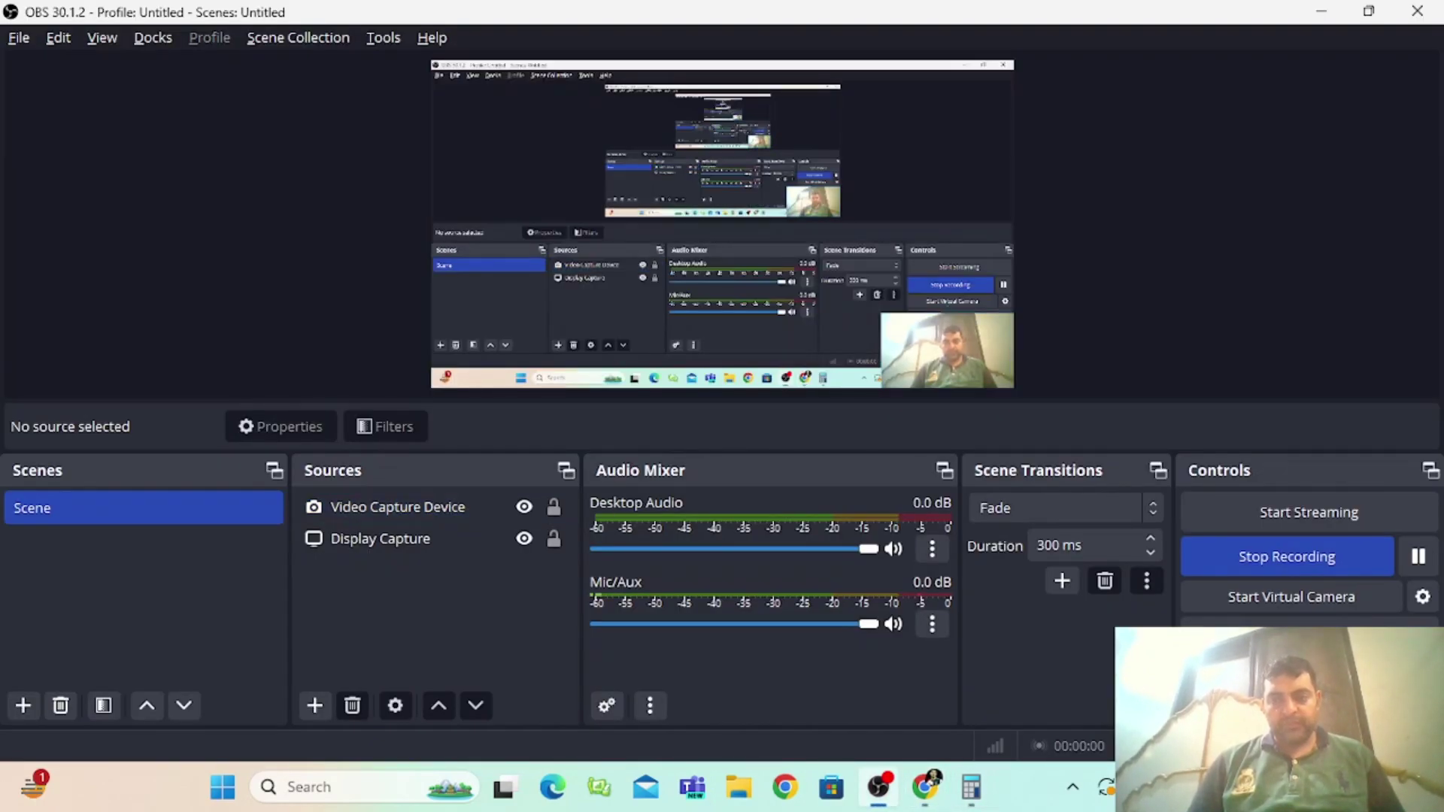